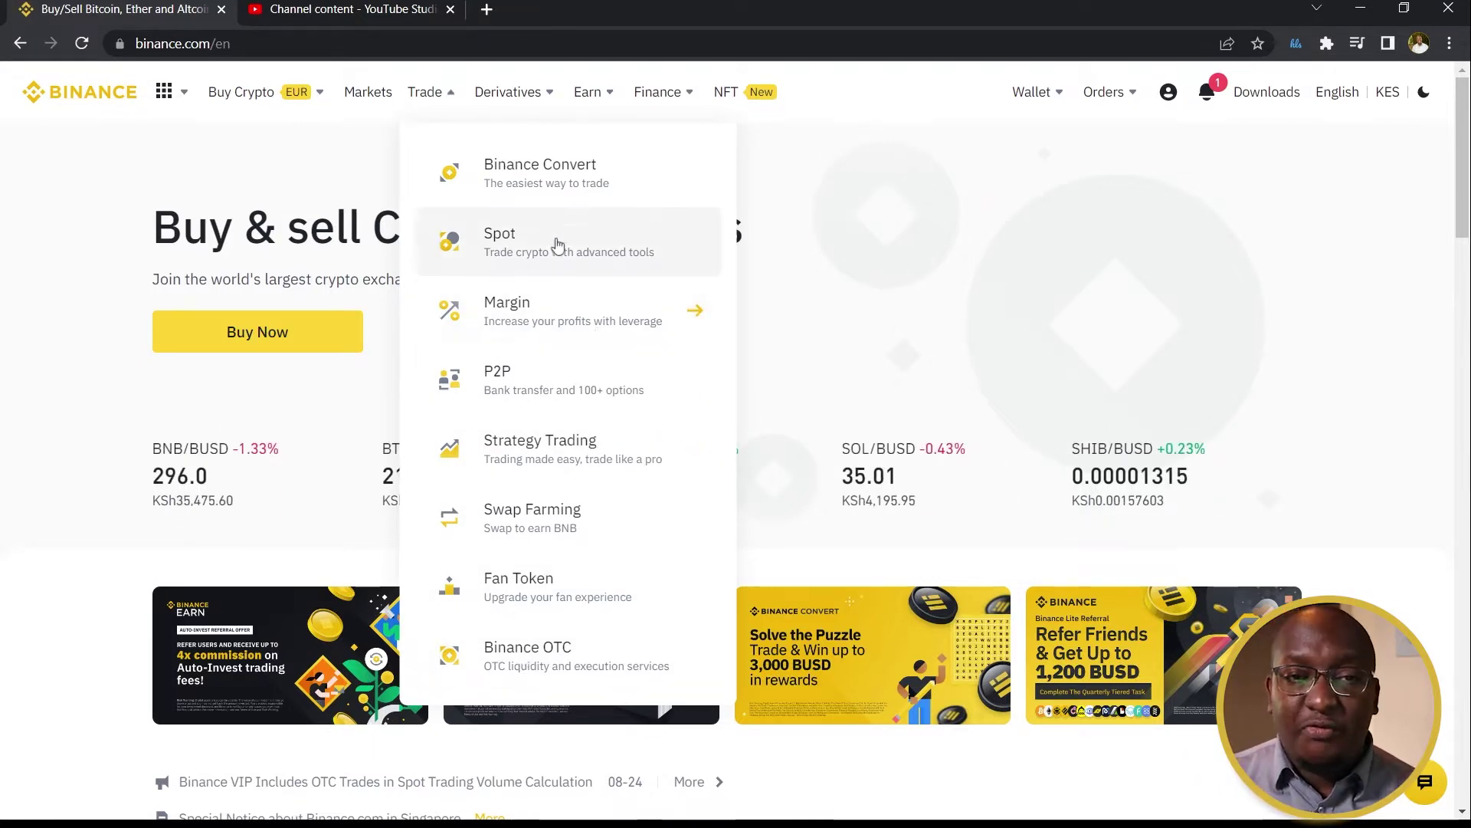
- Zoom out the daily BTC/USDT spot price chart to examine the trend over a longer period
{"action": "mouse_move", "coordinate": [510, 100]}
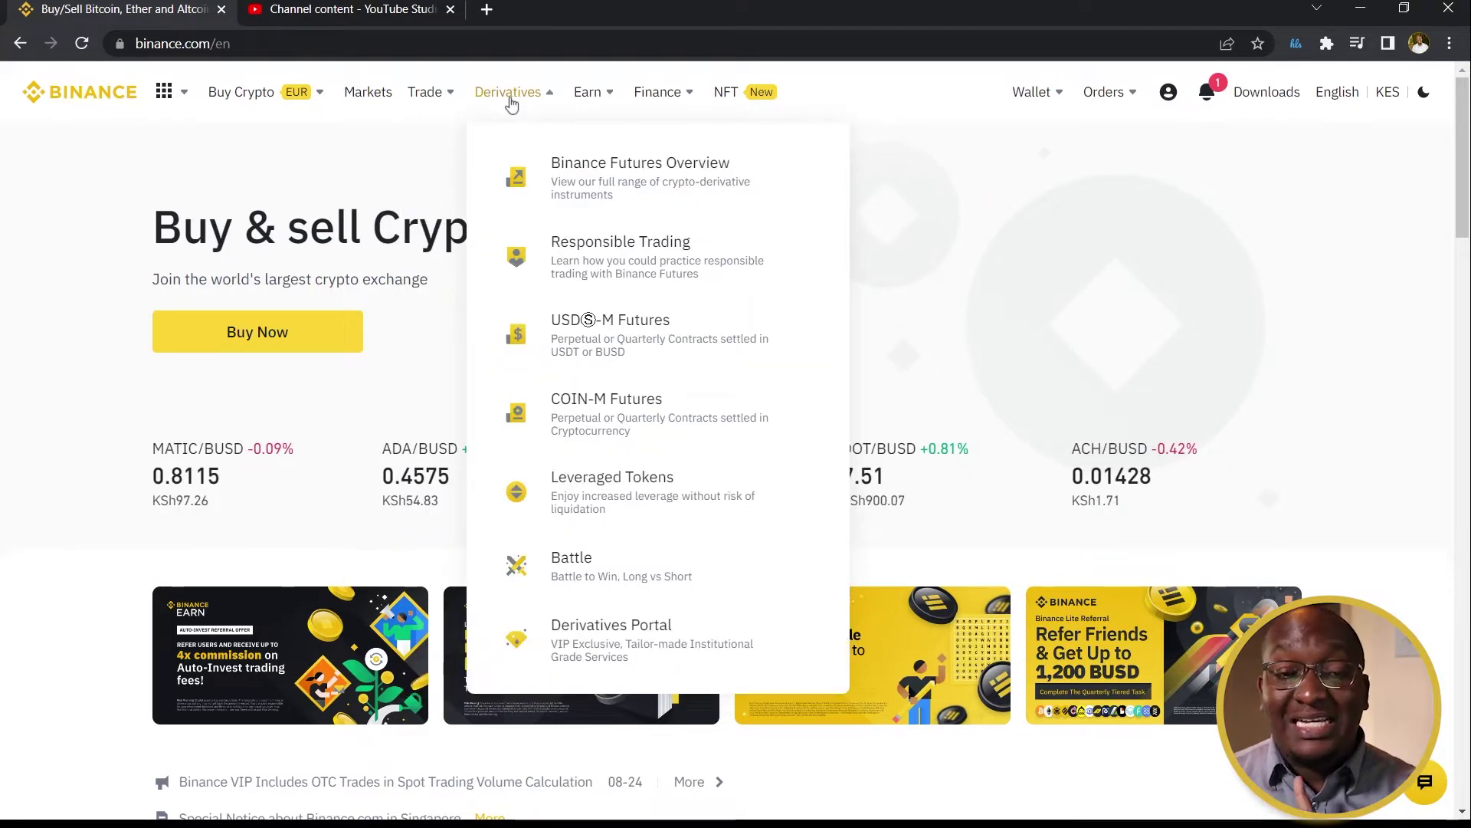
{"action": "mouse_move", "coordinate": [427, 92]}
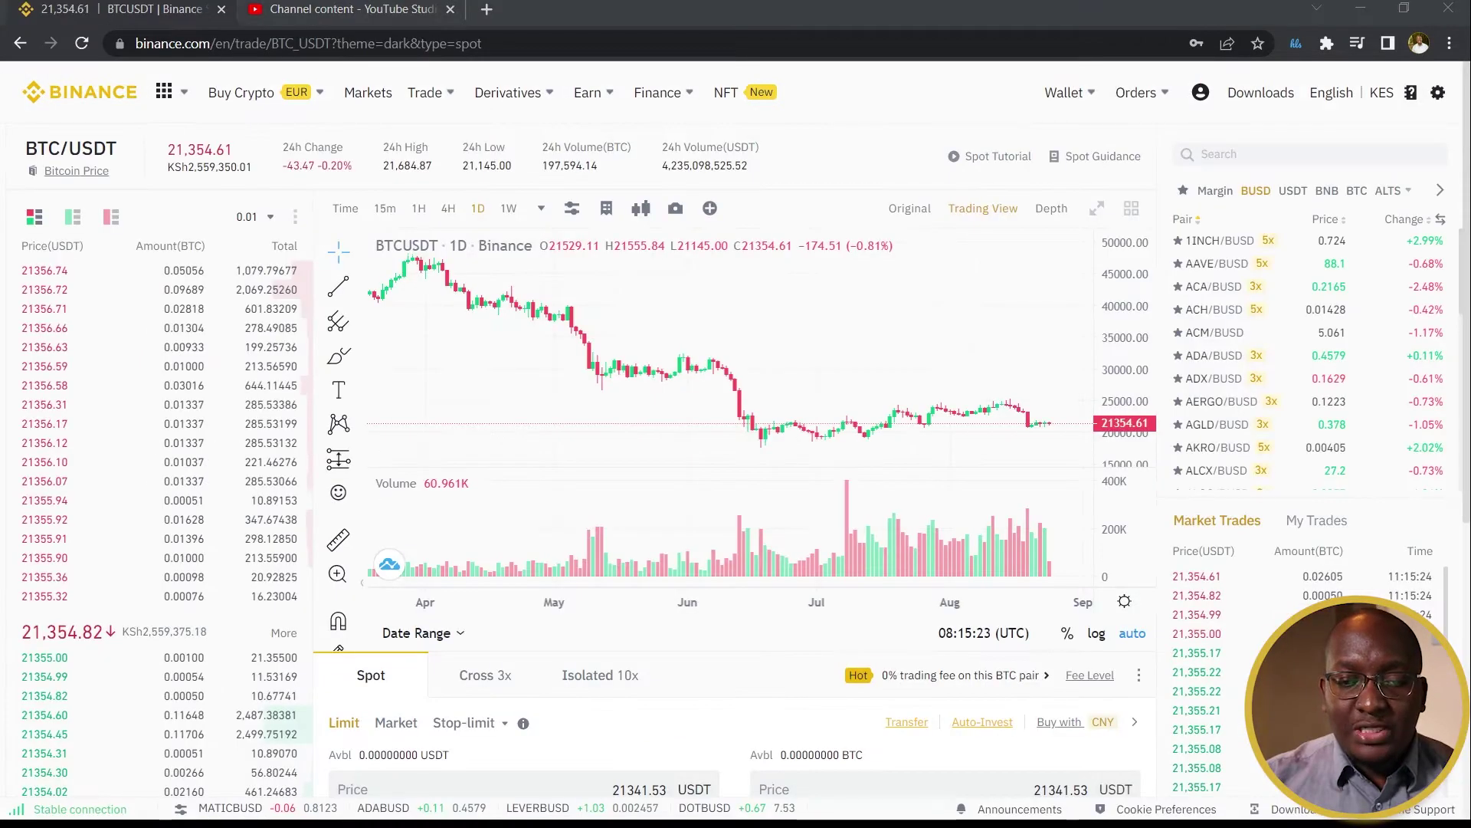
{"action": "mouse_move", "coordinate": [153, 579]}
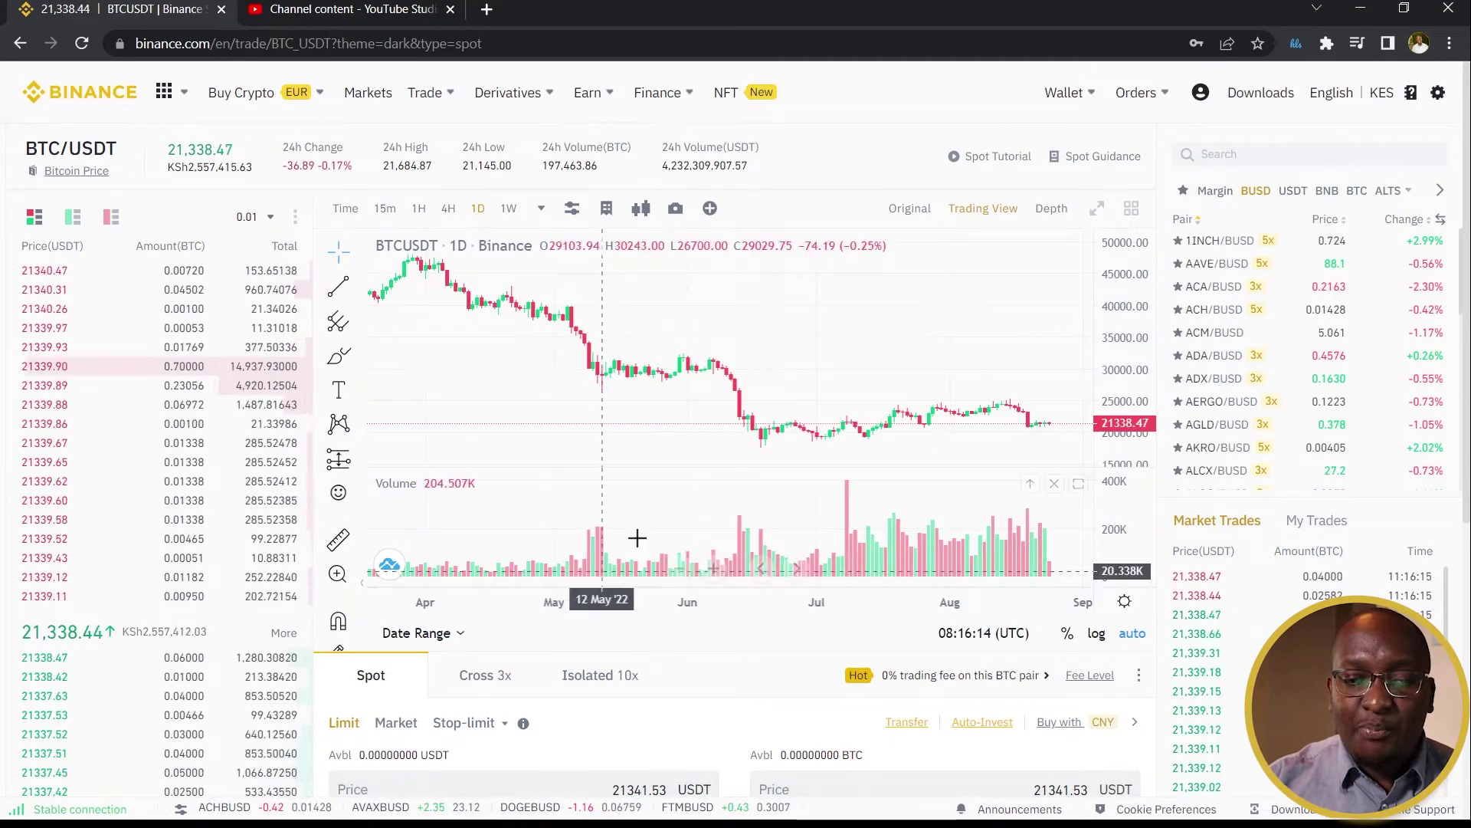
{"action": "left_click", "coordinate": [679, 571]}
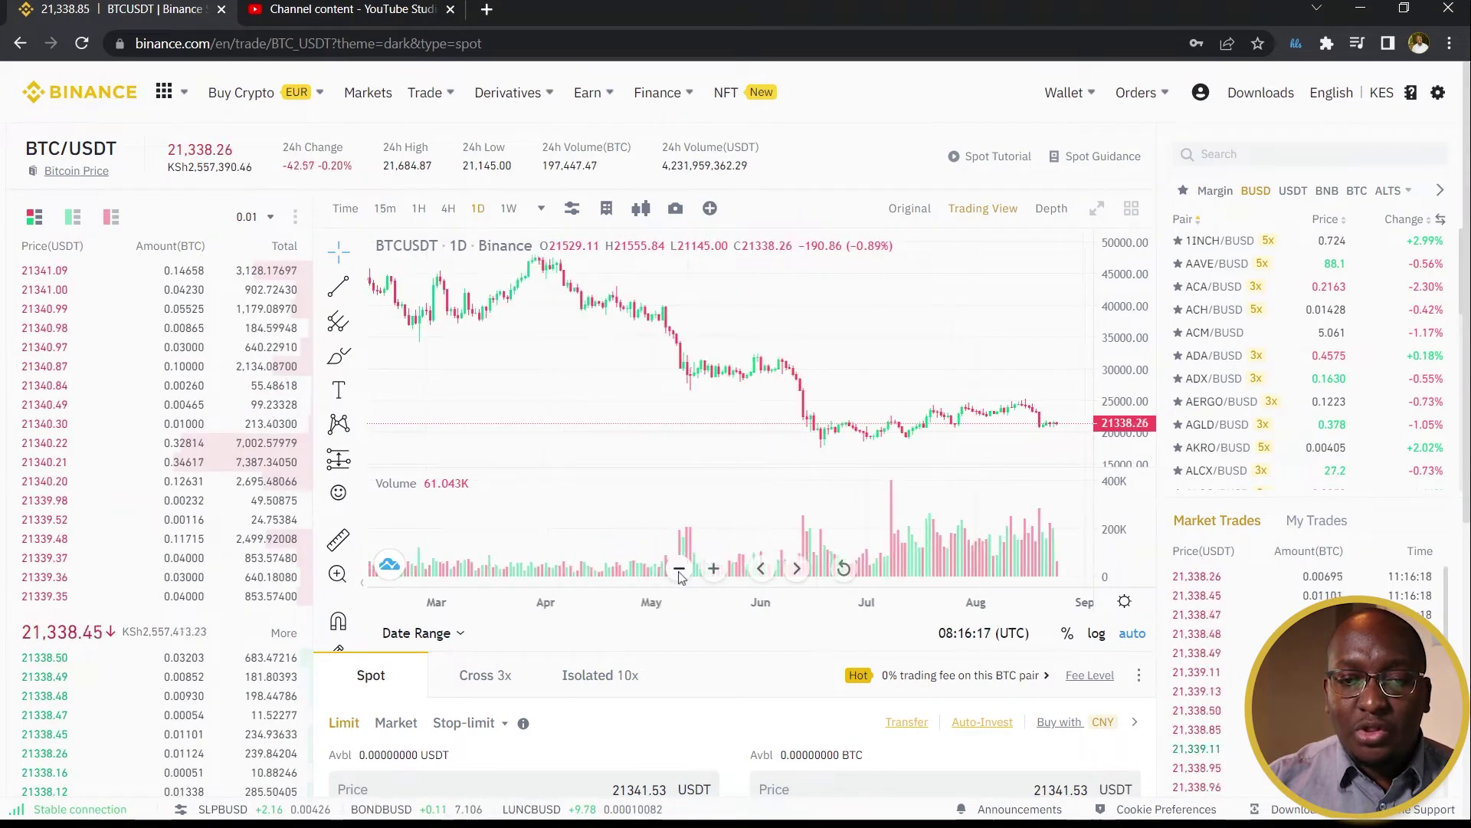
{"action": "left_click", "coordinate": [679, 571]}
{"action": "left_click", "coordinate": [680, 571]}
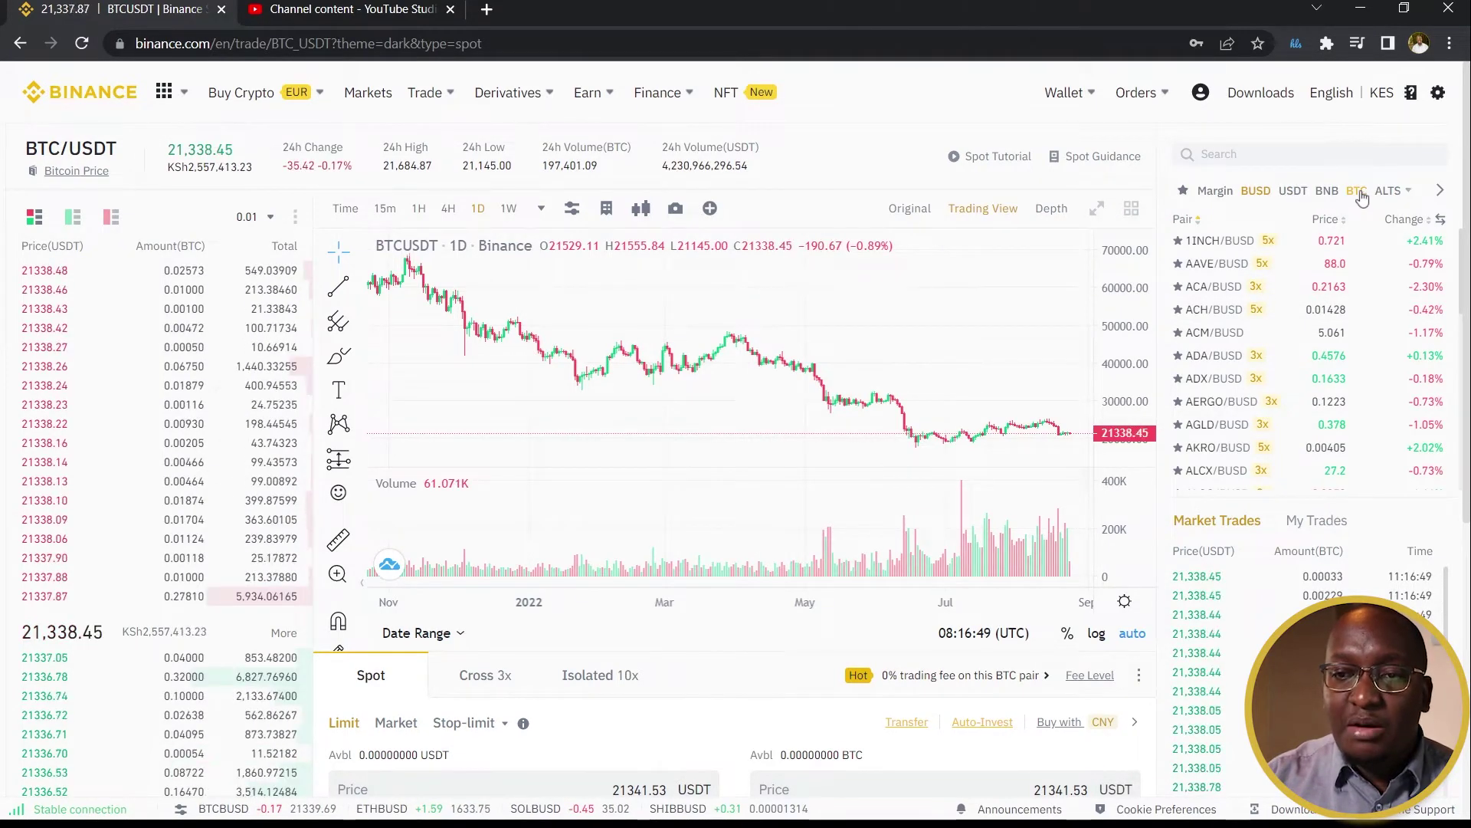
- Switch the spot trading page to the BTC/BUSD pair from the top searches
{"action": "mouse_move", "coordinate": [1391, 198]}
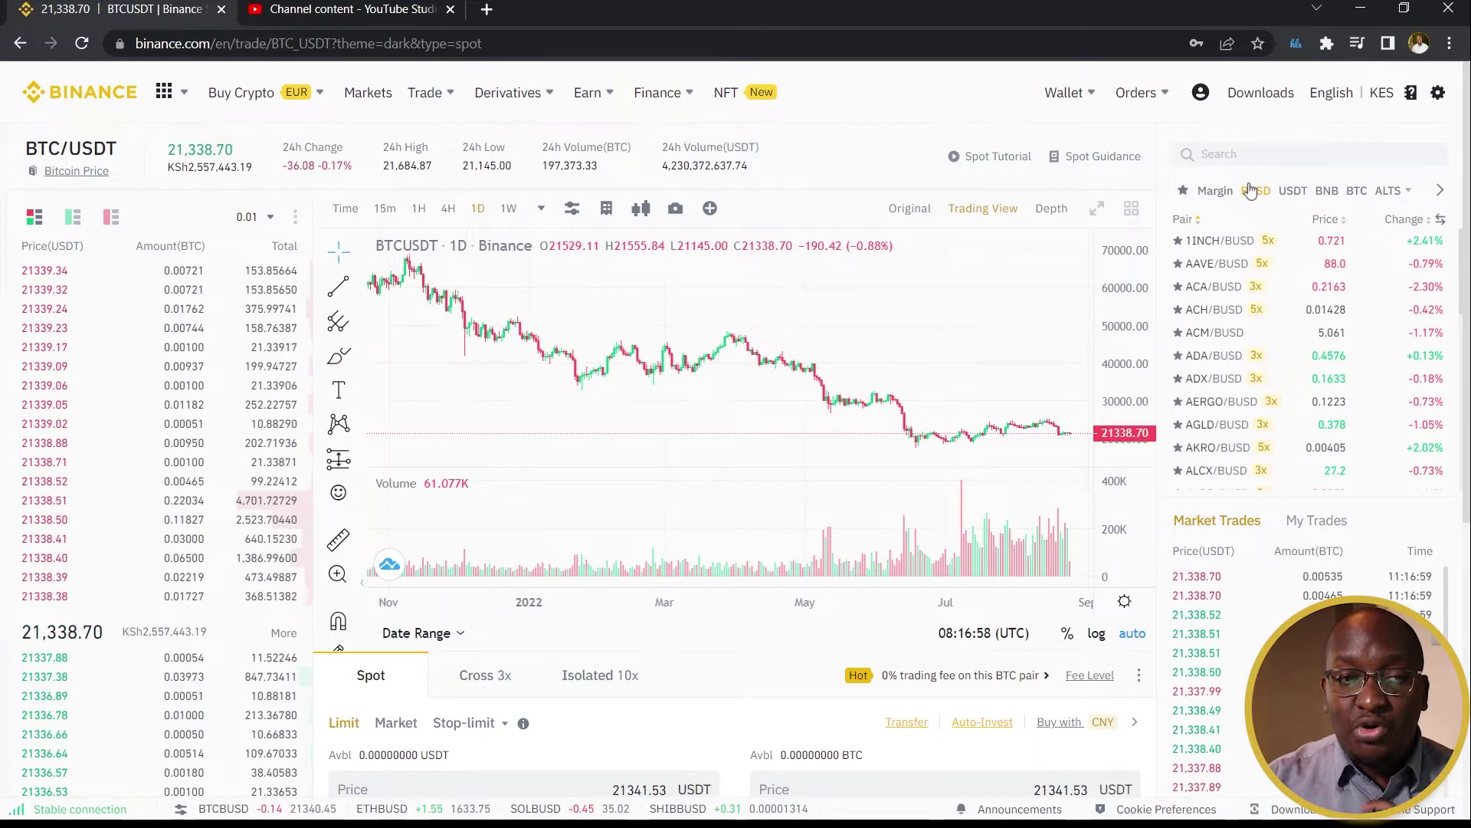
{"action": "left_click", "coordinate": [1216, 157]}
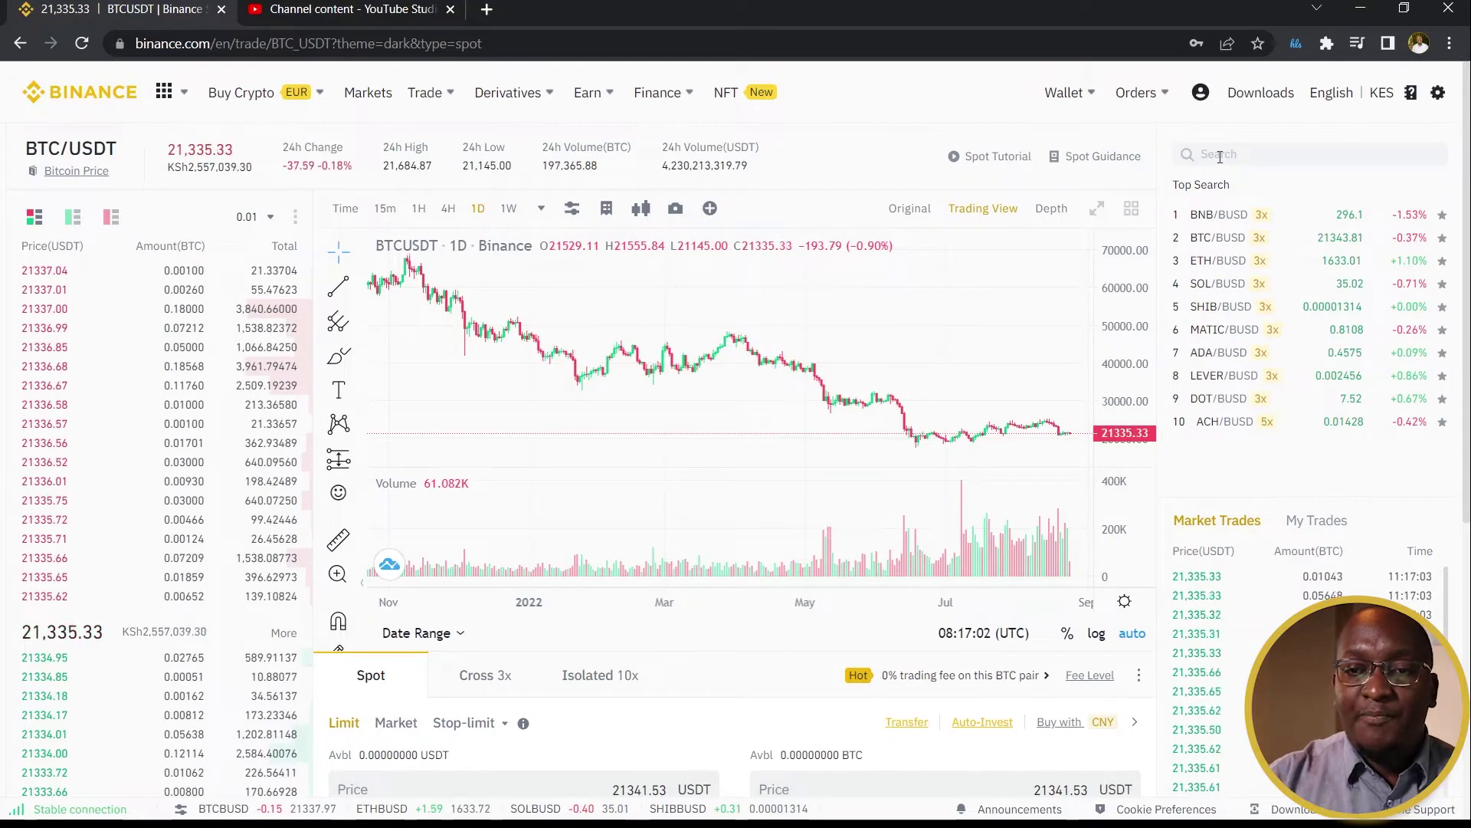
{"action": "left_click", "coordinate": [1200, 243]}
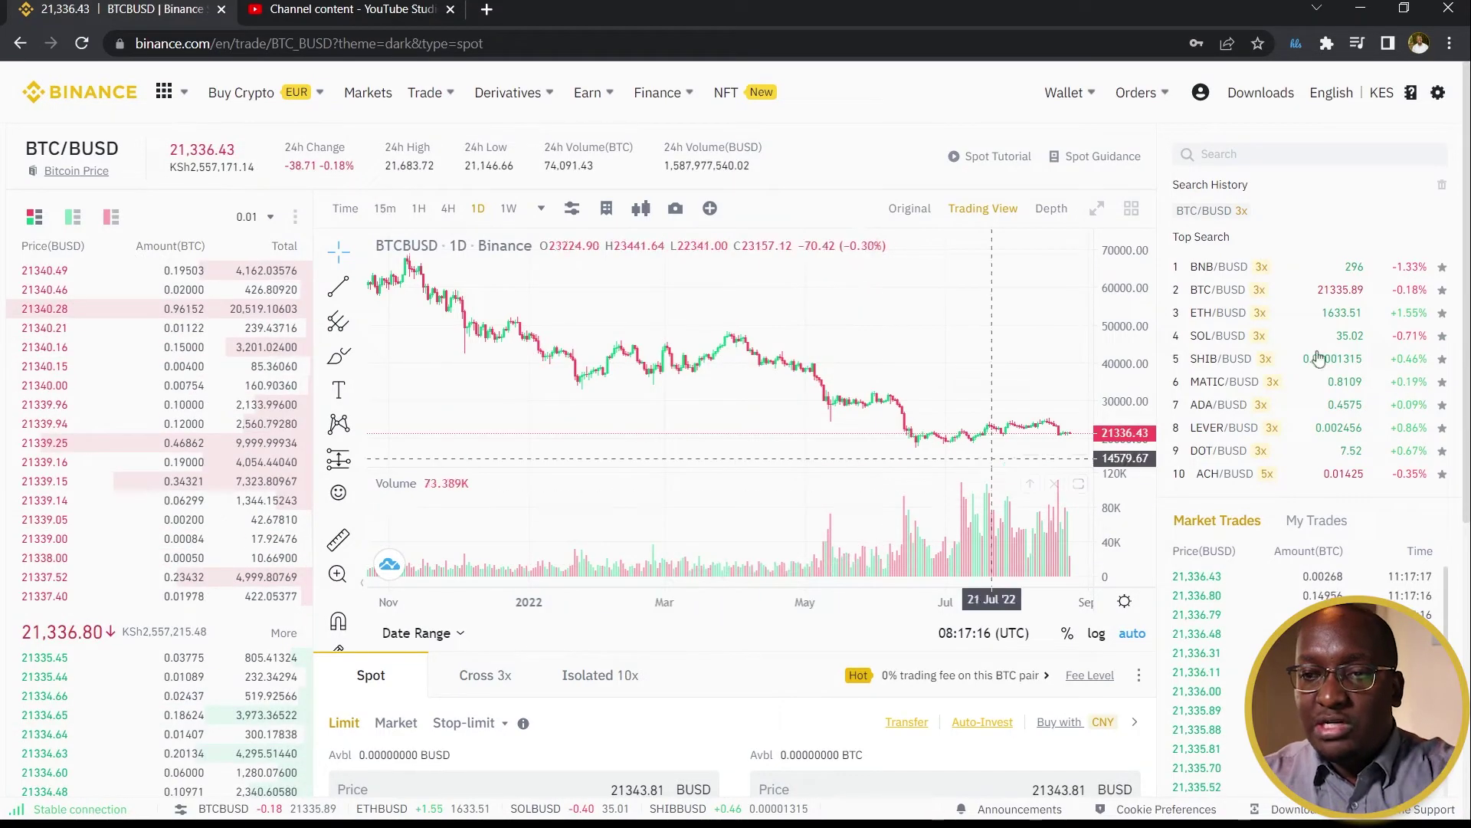
- Compare the Cross 3x and Isolated 10x order forms for BTC/BUSD and read the Borrow/Trade and Repay/Trade explanations
{"action": "left_click_drag", "start_coordinate": [1466, 170], "coordinate": [1454, 379]}
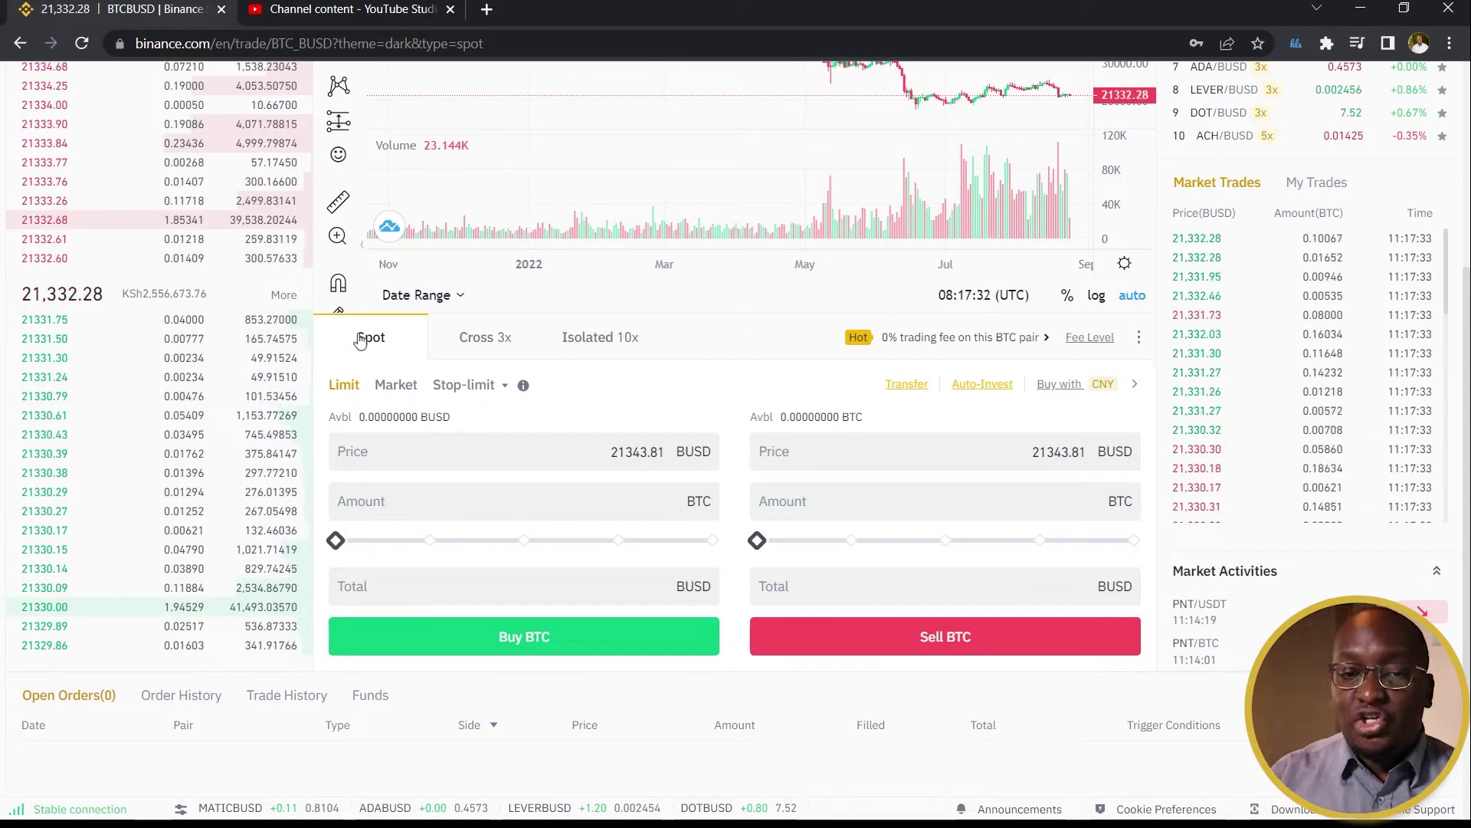
{"action": "left_click", "coordinate": [484, 338]}
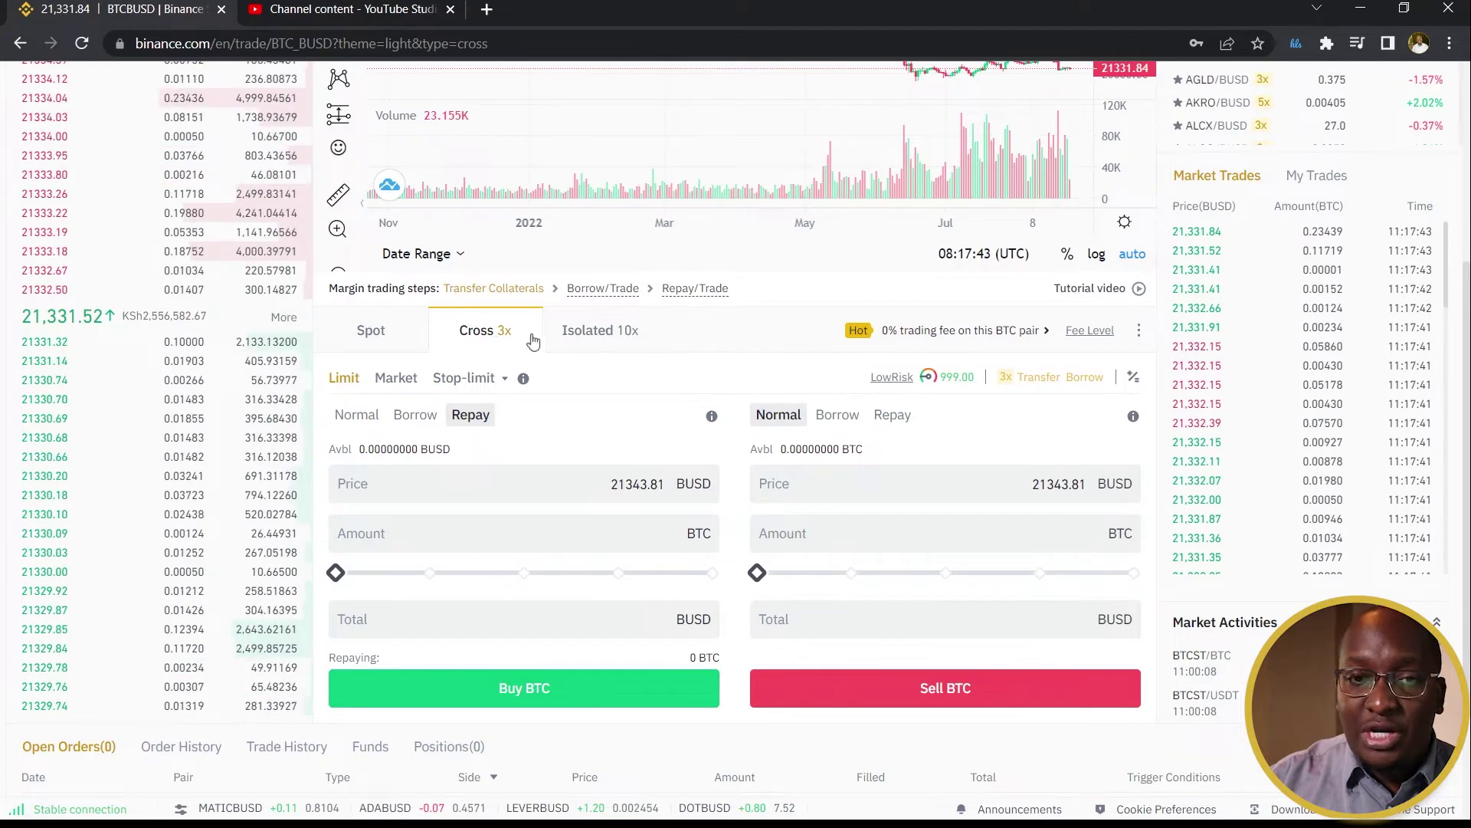
{"action": "left_click", "coordinate": [595, 341]}
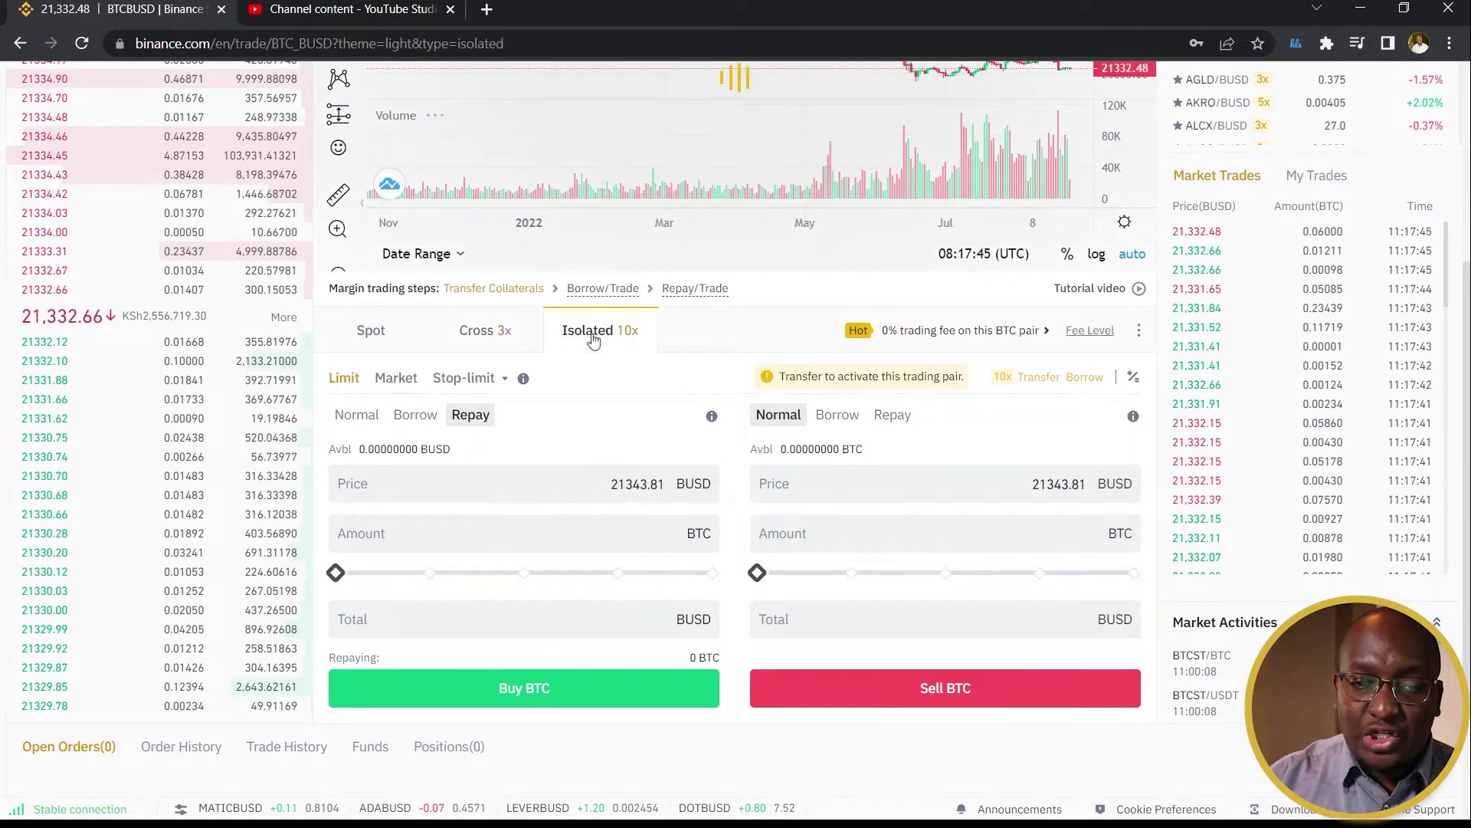
{"action": "left_click", "coordinate": [502, 335]}
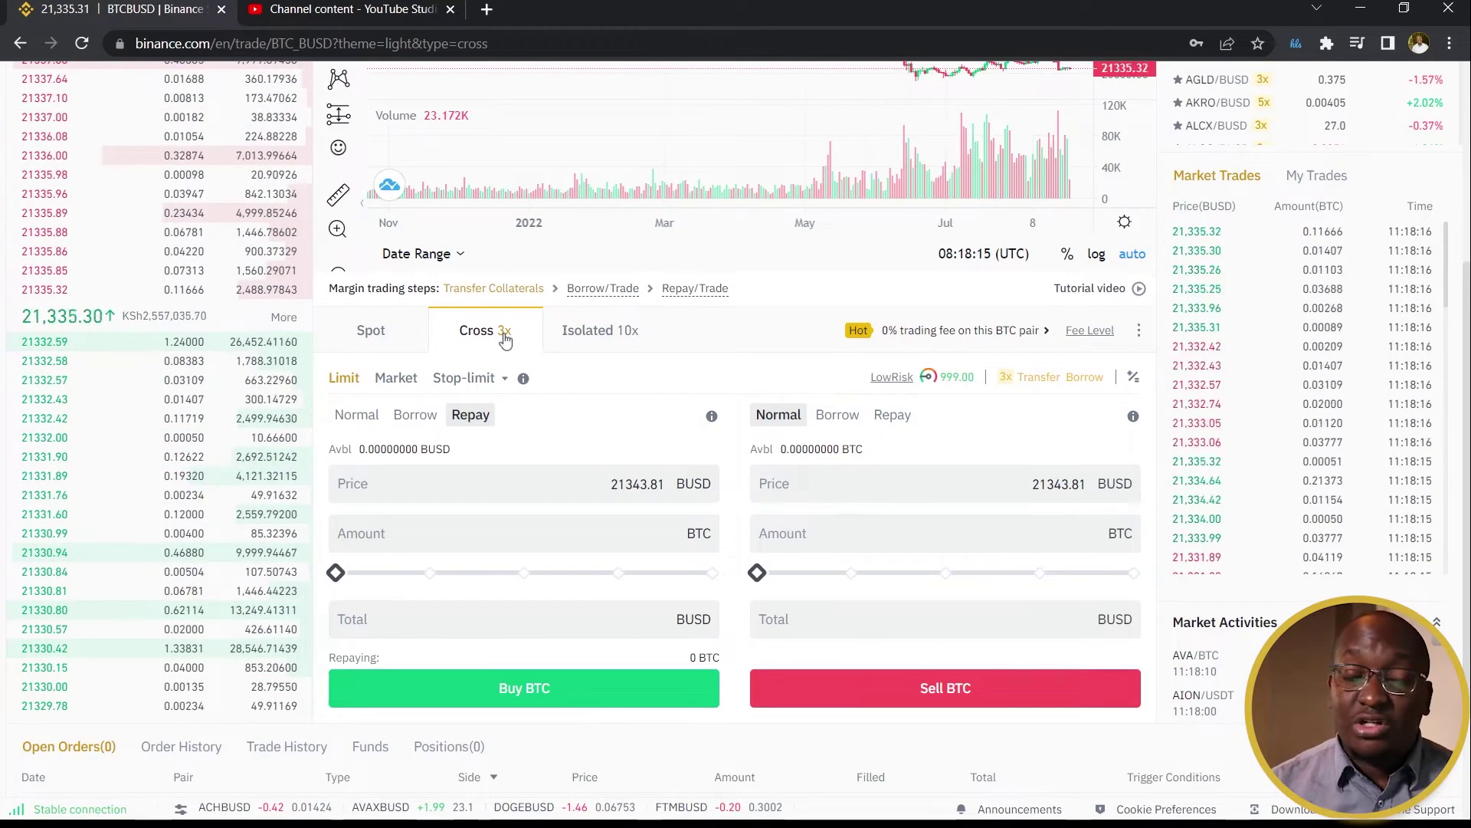
{"action": "left_click", "coordinate": [588, 332]}
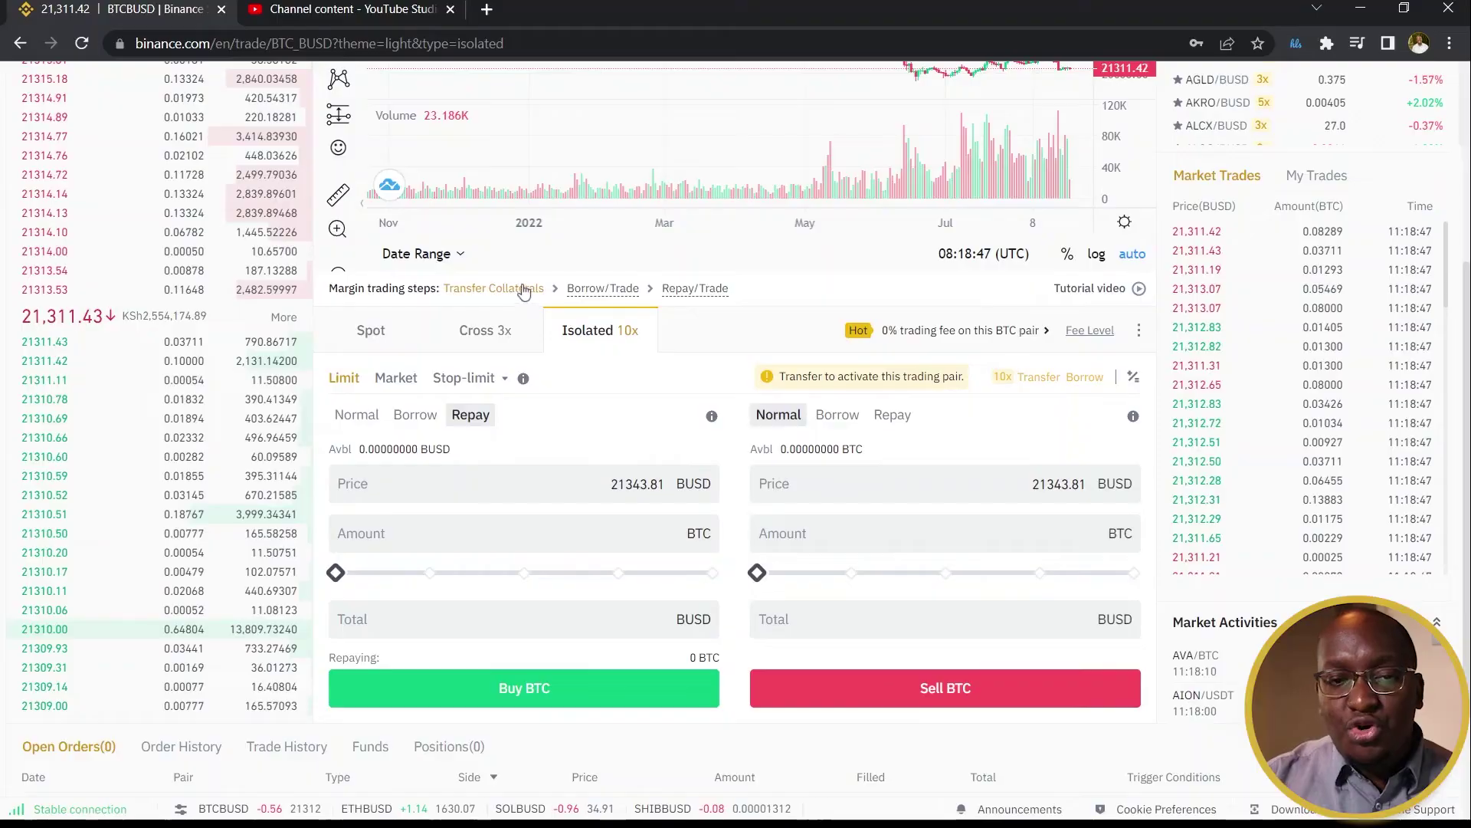
{"action": "mouse_move", "coordinate": [627, 292]}
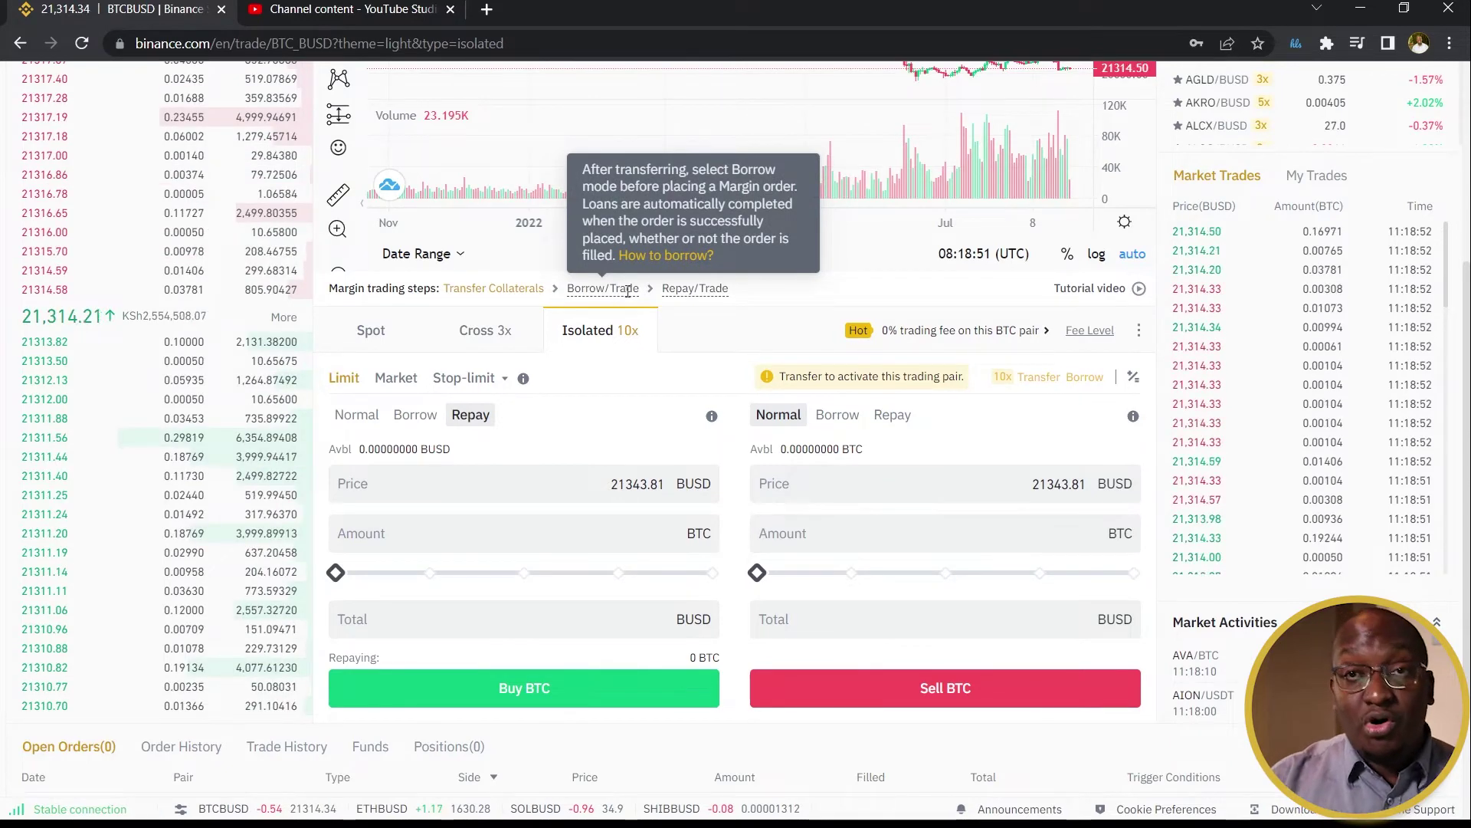
{"action": "mouse_move", "coordinate": [692, 289]}
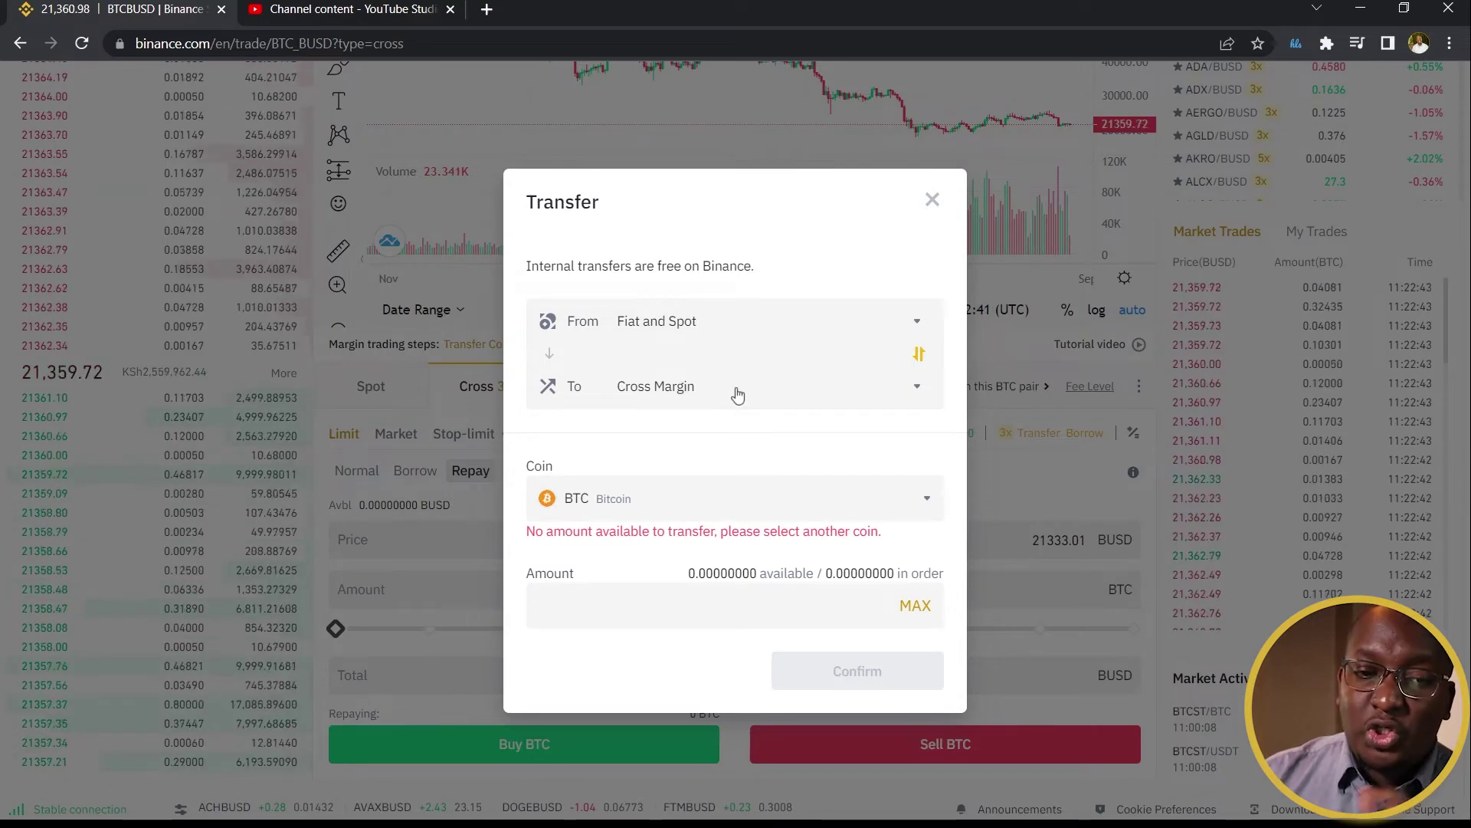
- Transfer the maximum BUSD amount, 2.12075786, from Fiat and Spot to Cross Margin
{"action": "left_click", "coordinate": [996, 460]}
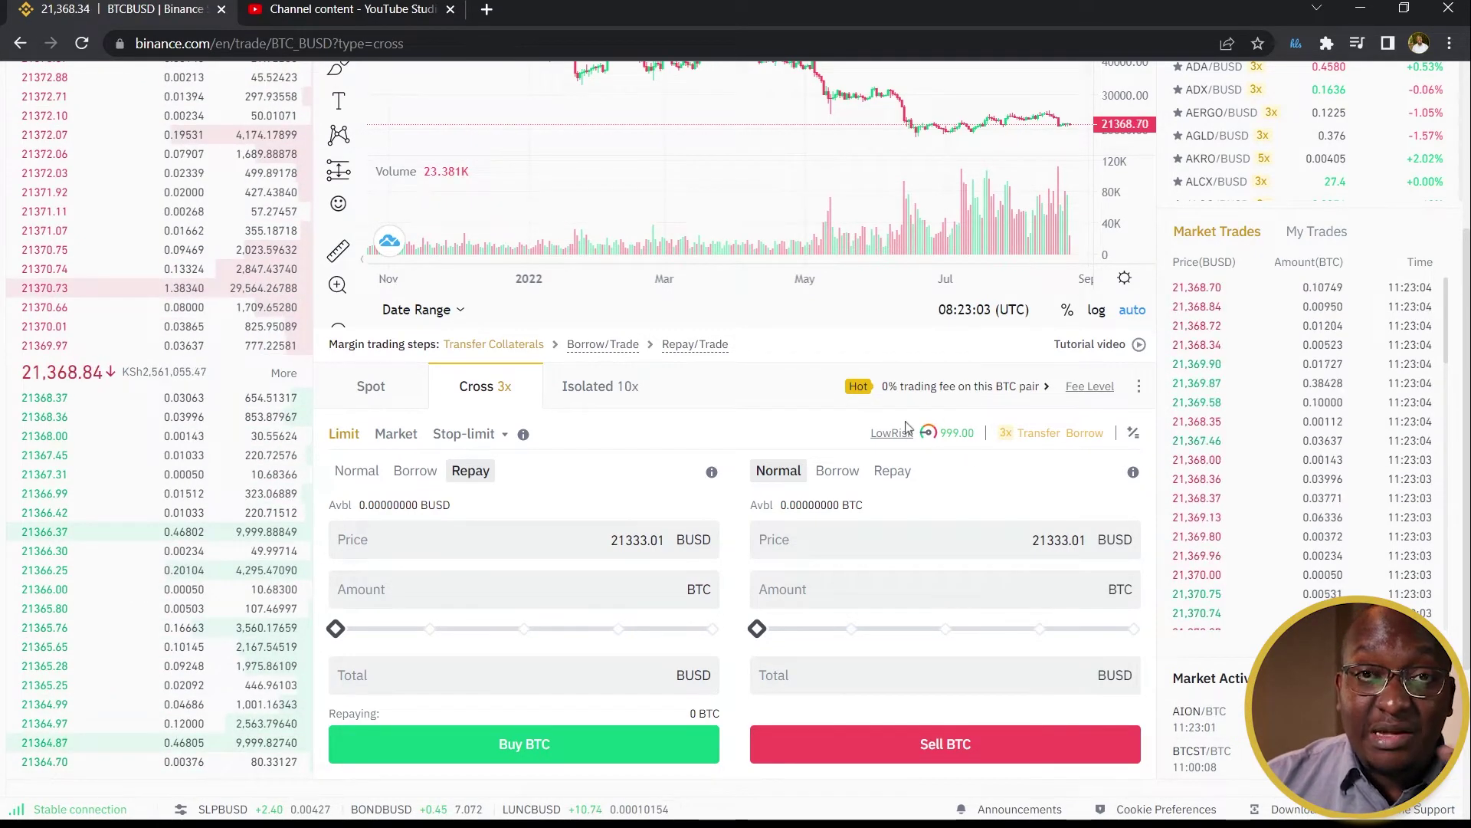
{"action": "left_click", "coordinate": [1031, 436]}
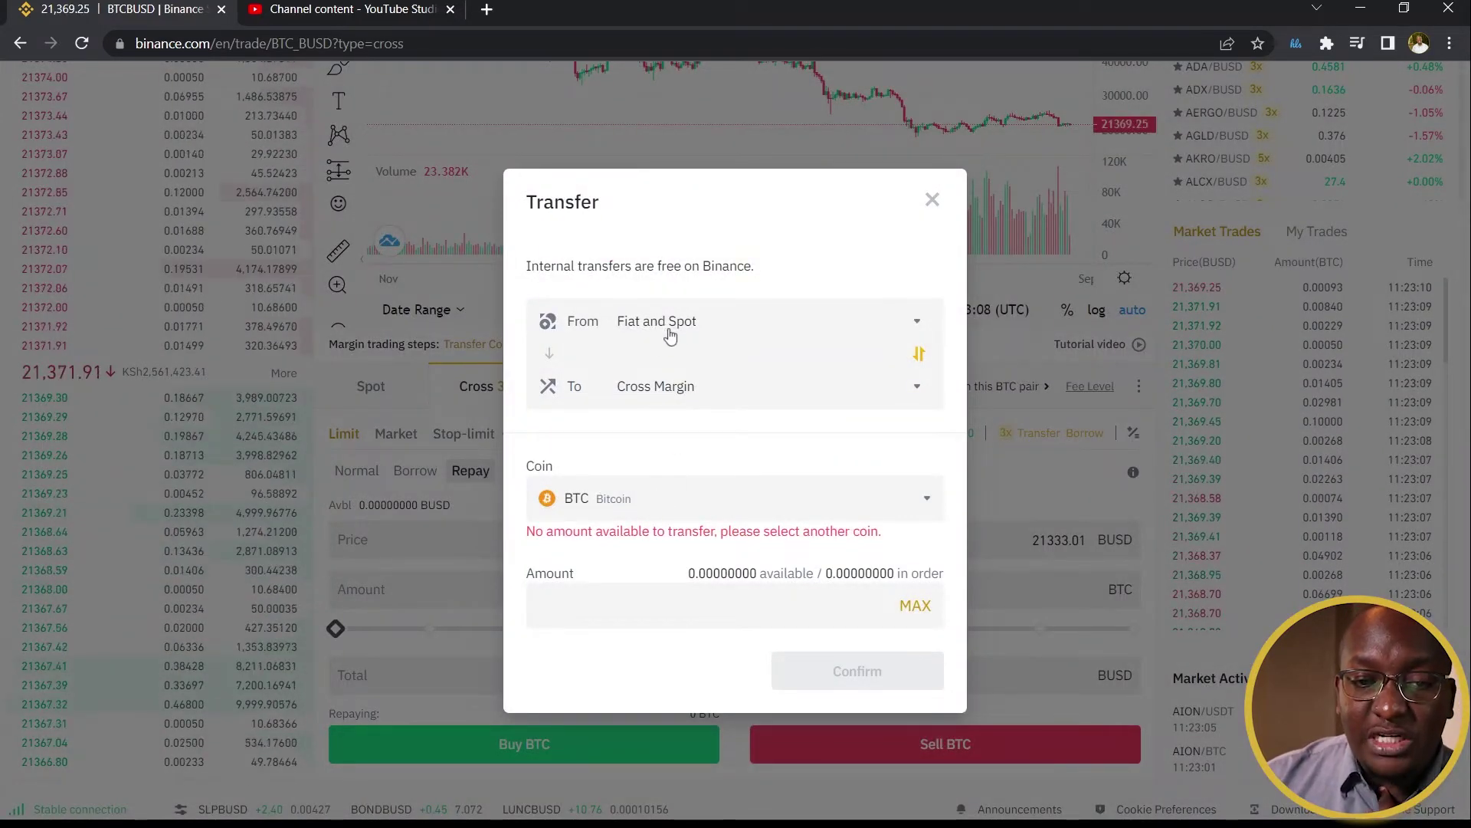
{"action": "left_click", "coordinate": [617, 498]}
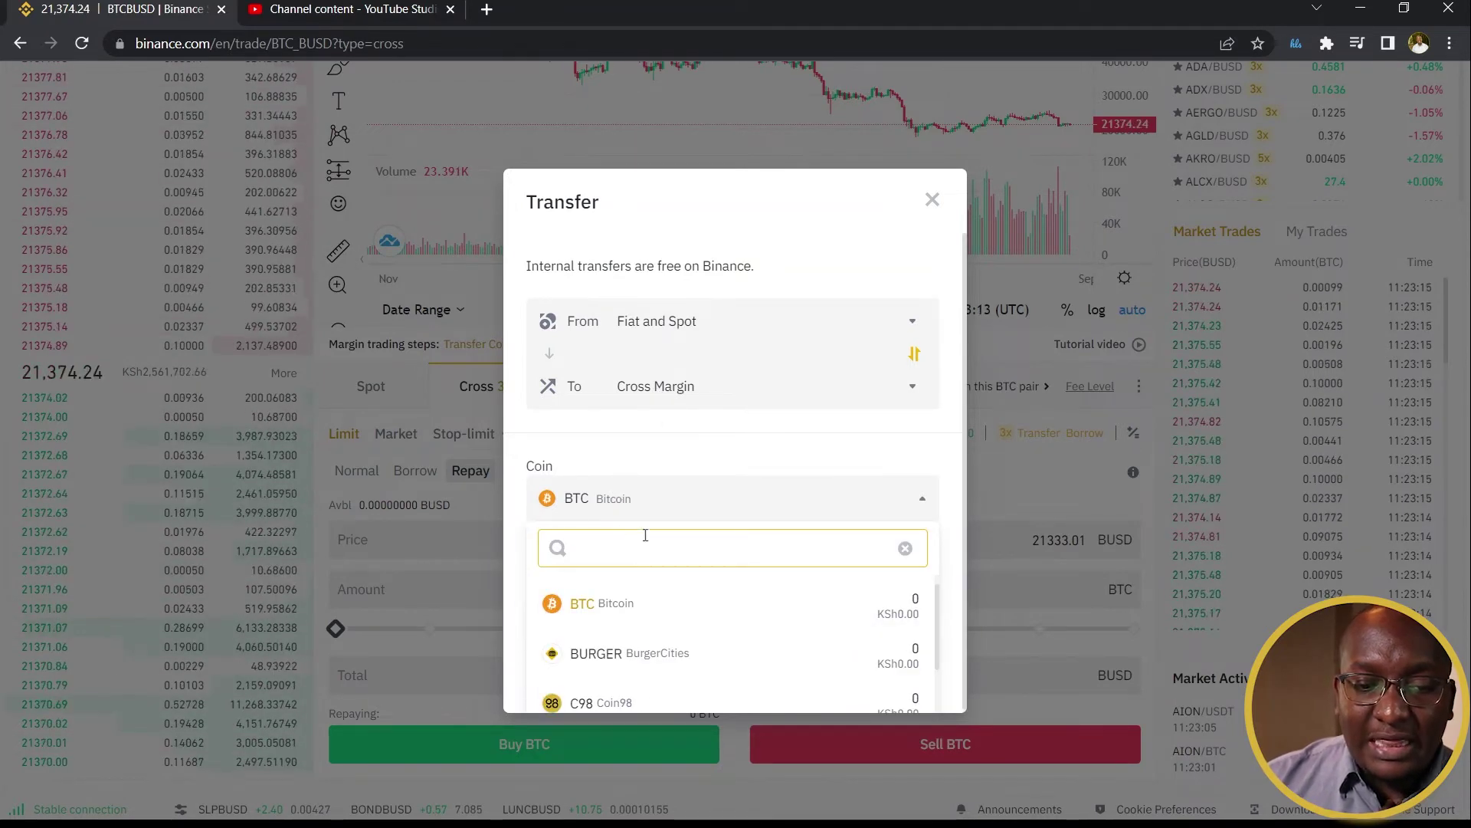
{"action": "type", "text": "busd"}
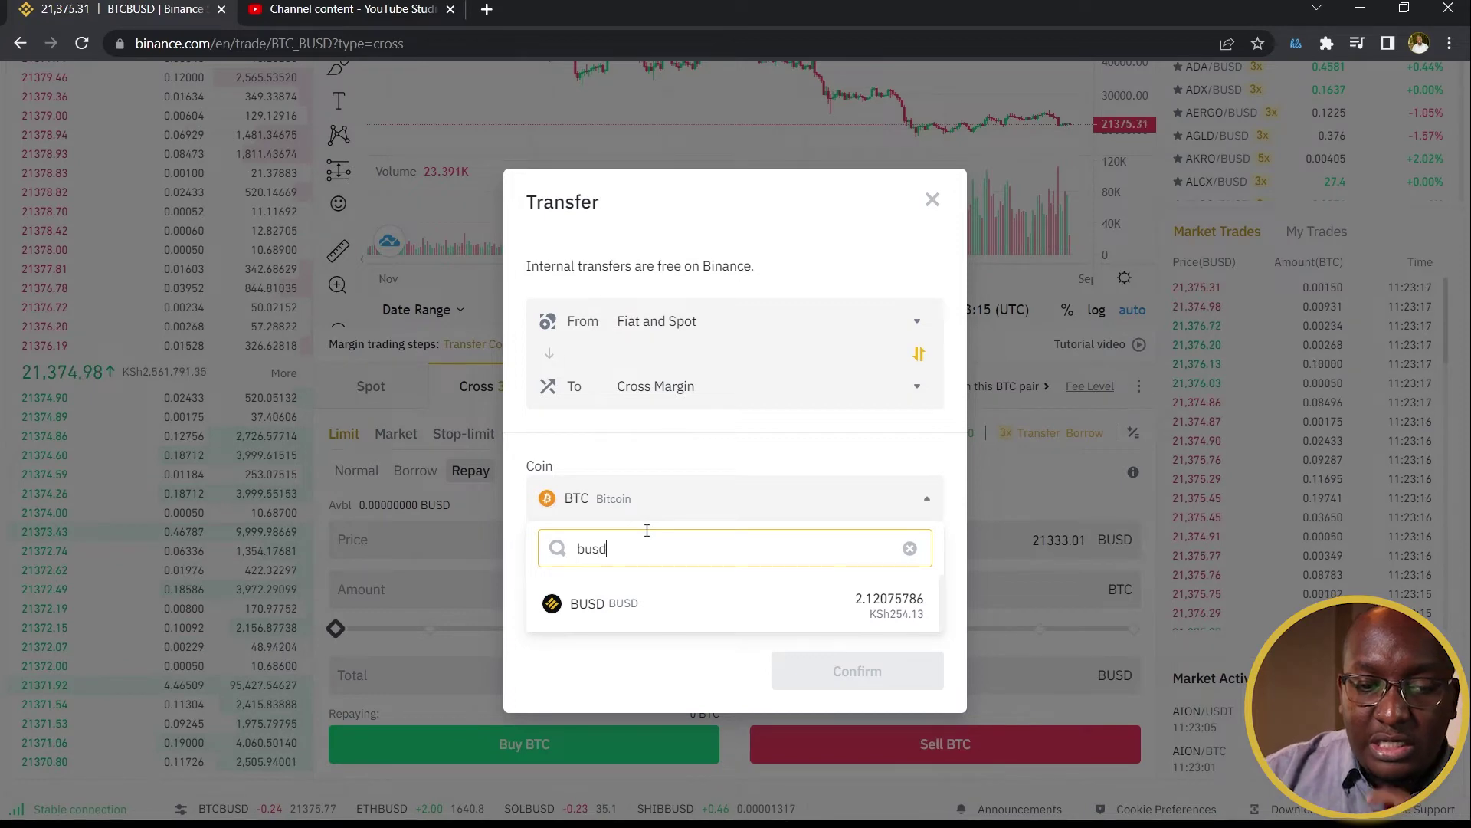
{"action": "left_click", "coordinate": [598, 602]}
{"action": "left_click", "coordinate": [913, 597]}
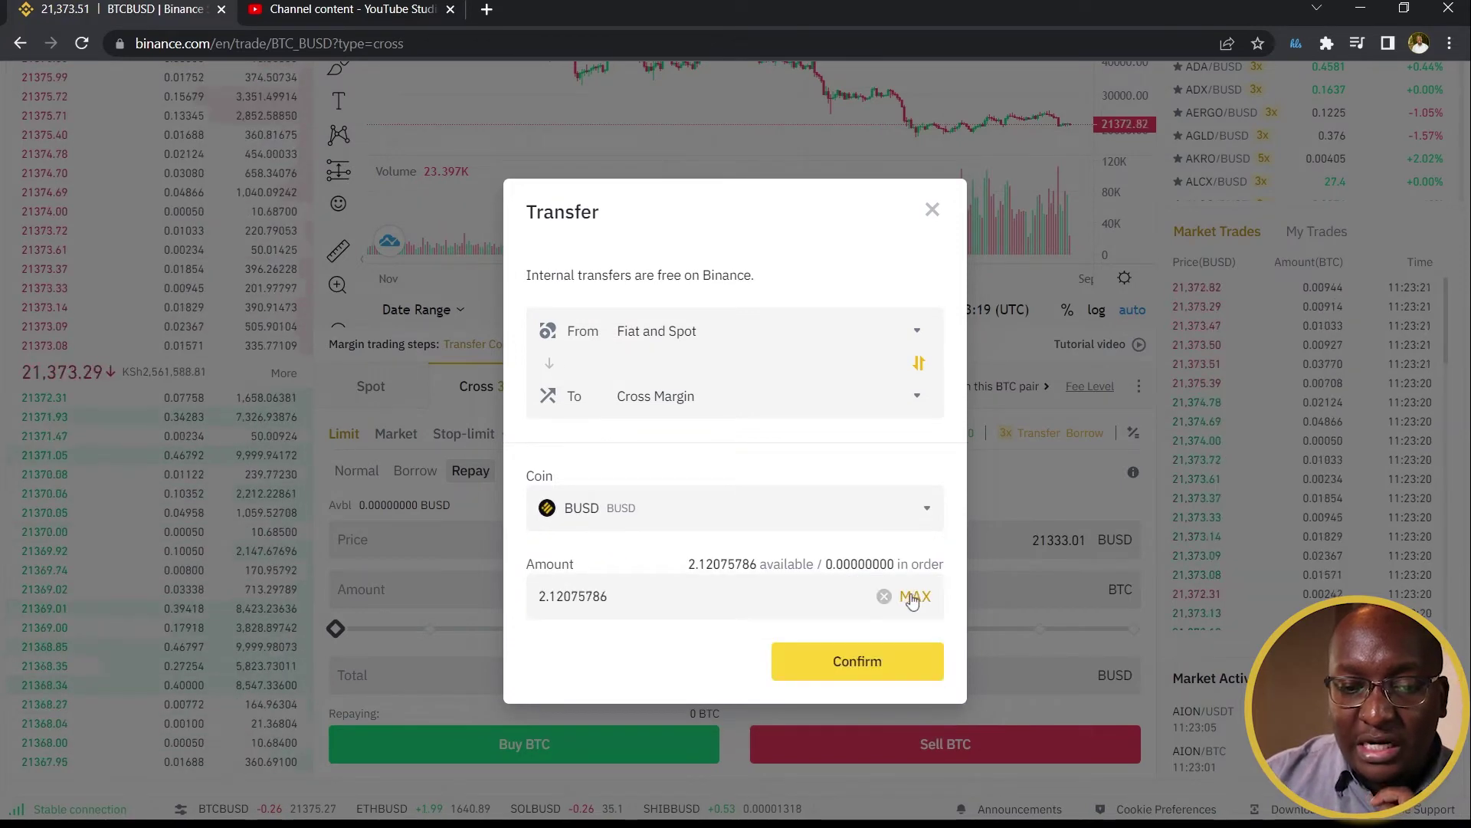
{"action": "left_click", "coordinate": [829, 663]}
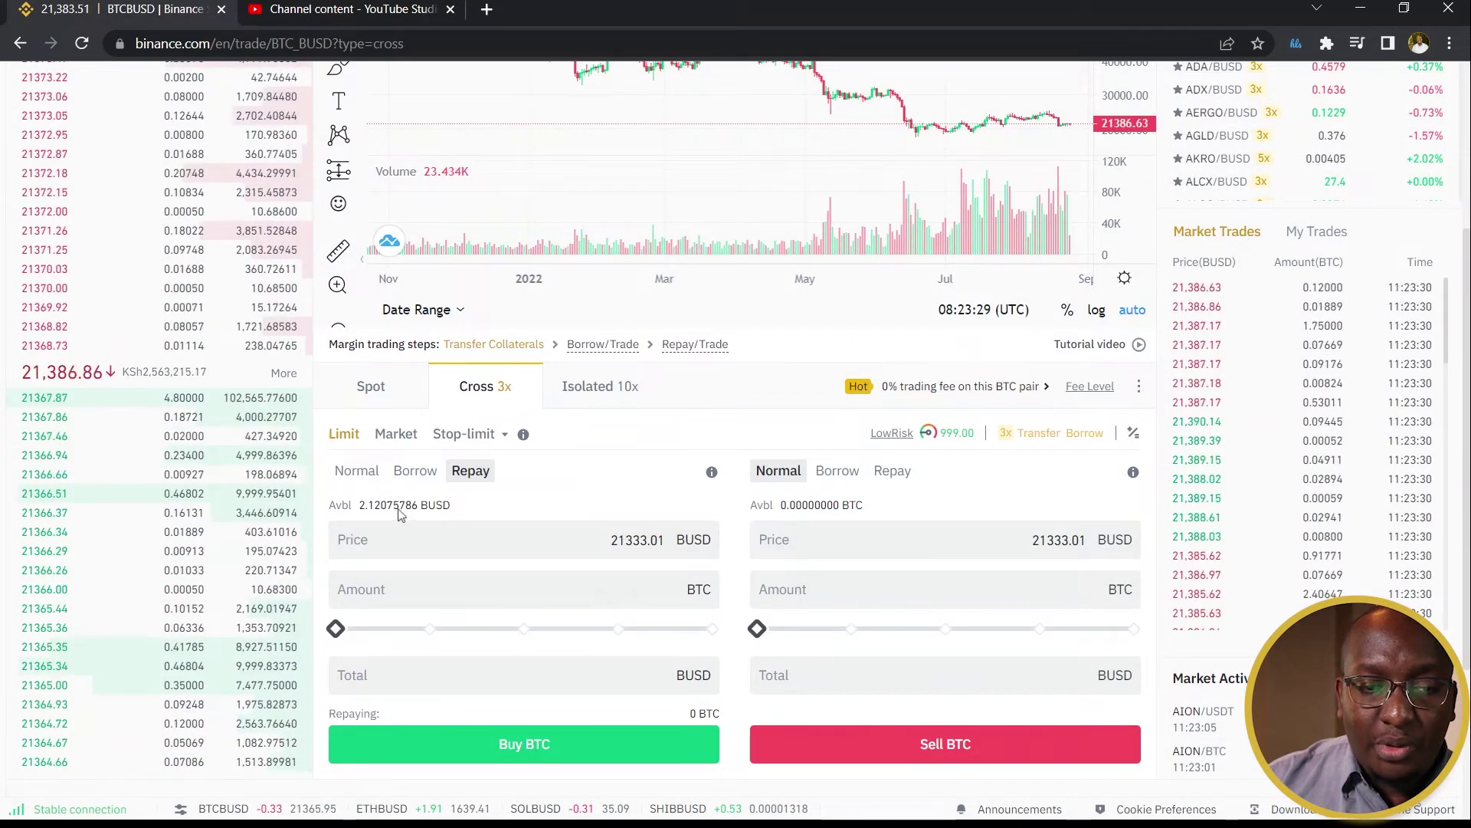
- Try to place a Cross 3x limit buy in Normal mode at 21333.01 BUSD using 25% of the balance, 0.00002 BTC
{"action": "left_click", "coordinate": [414, 472]}
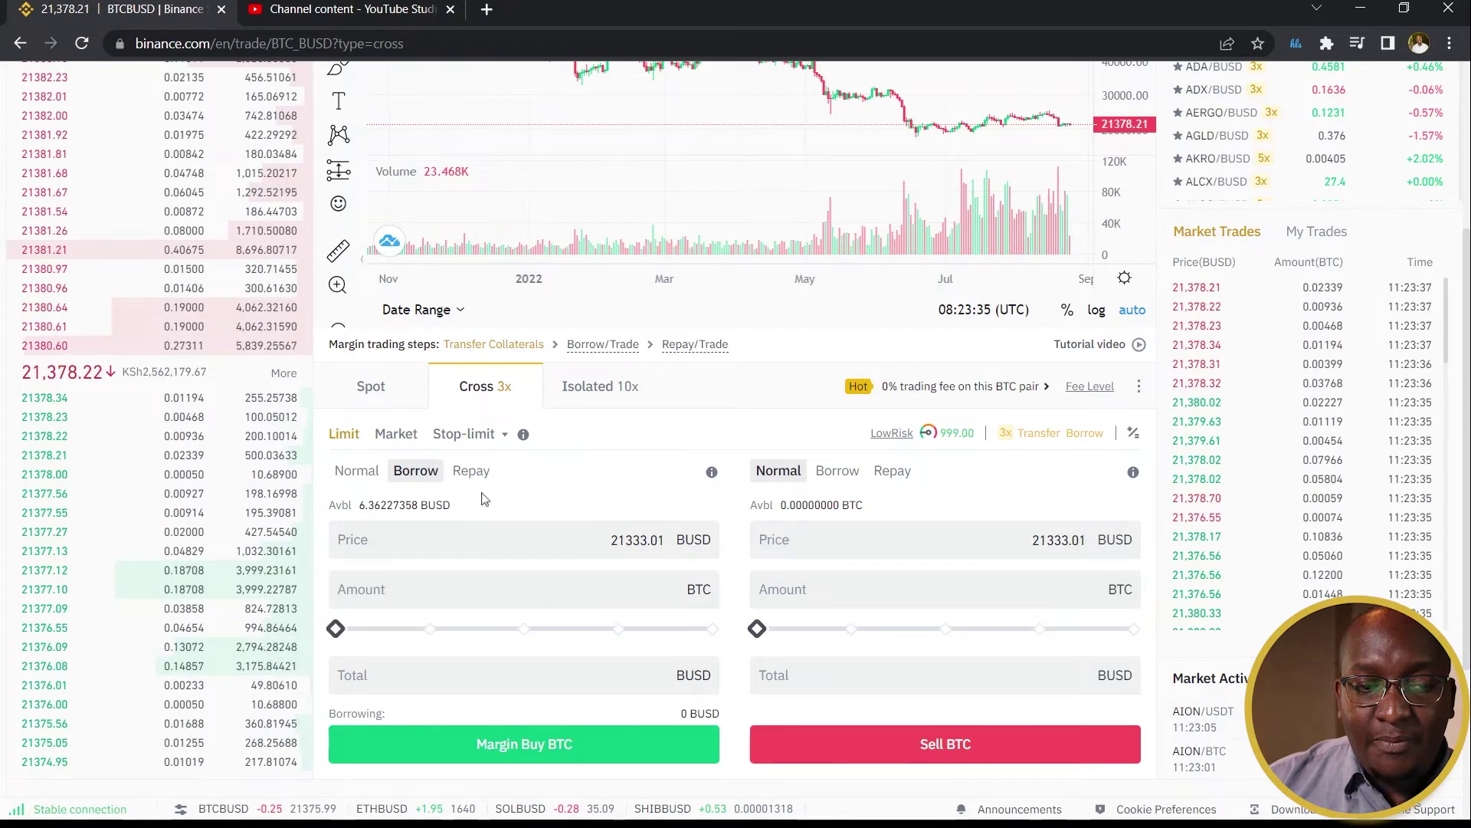
{"action": "left_click", "coordinate": [354, 472]}
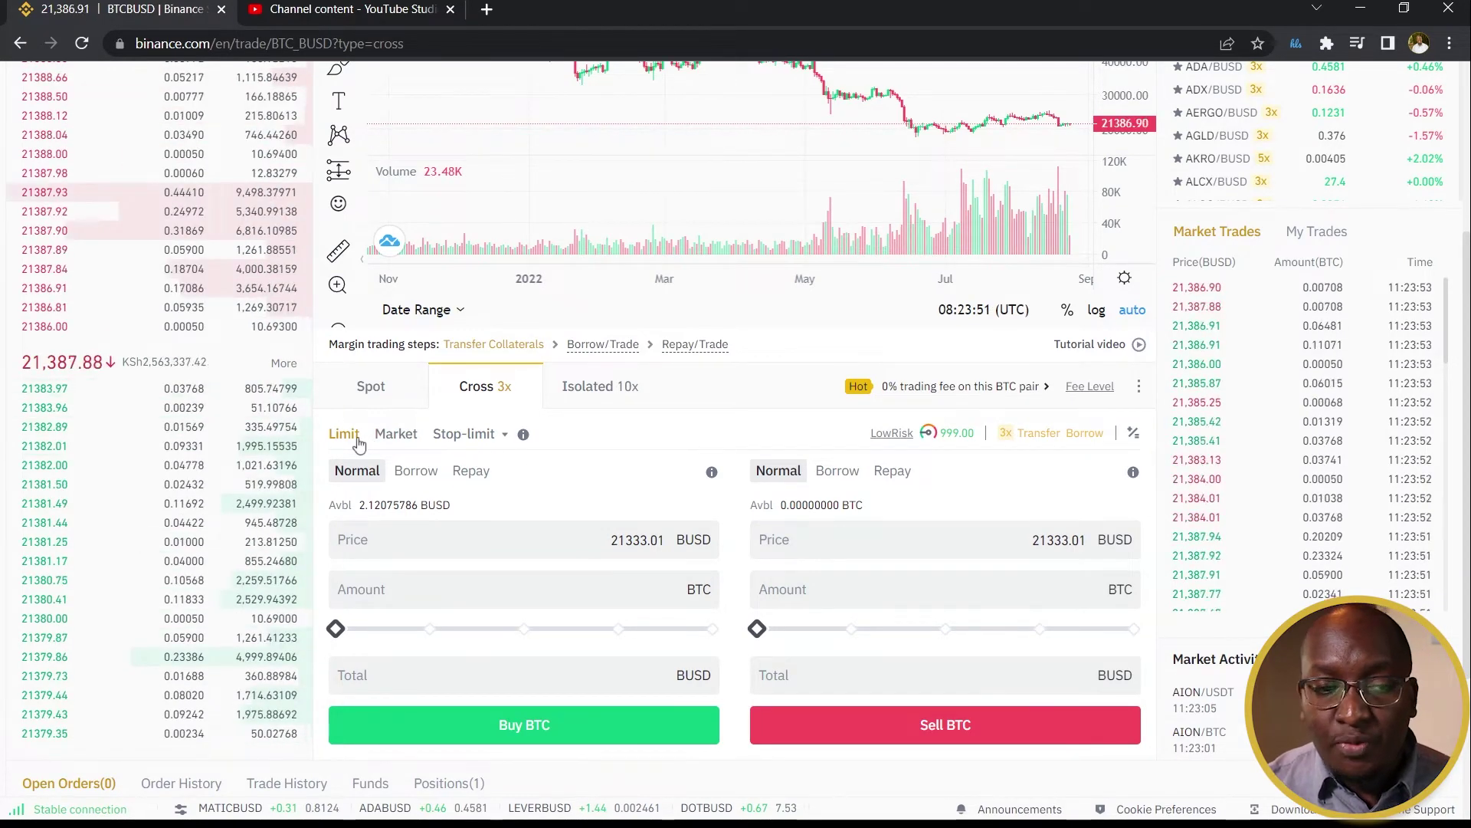
{"action": "scroll", "coordinate": [460, 460], "scroll_direction": "down", "scroll_amount": 1}
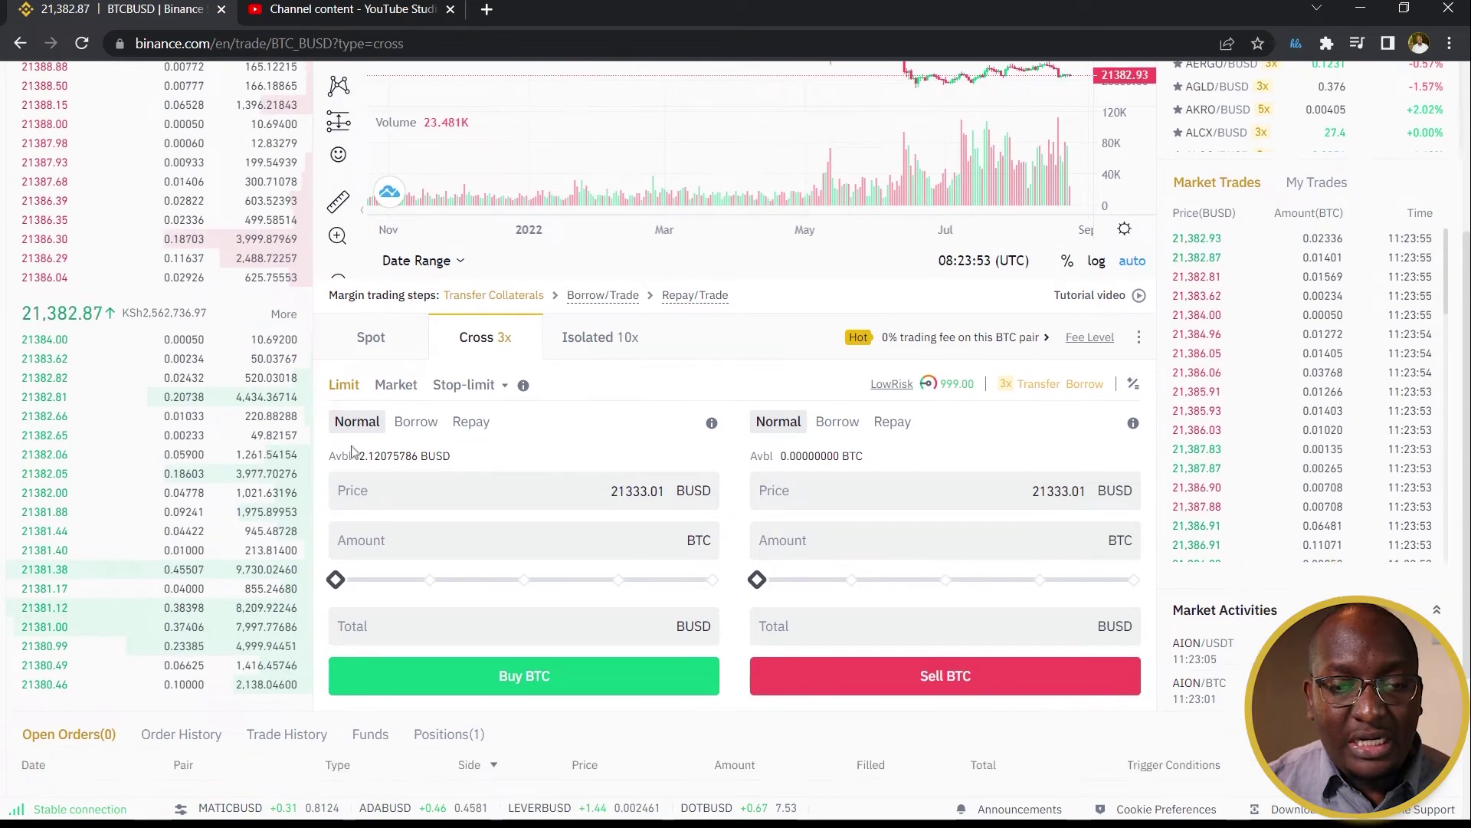
{"action": "left_click", "coordinate": [580, 484]}
{"action": "left_click", "coordinate": [624, 438]}
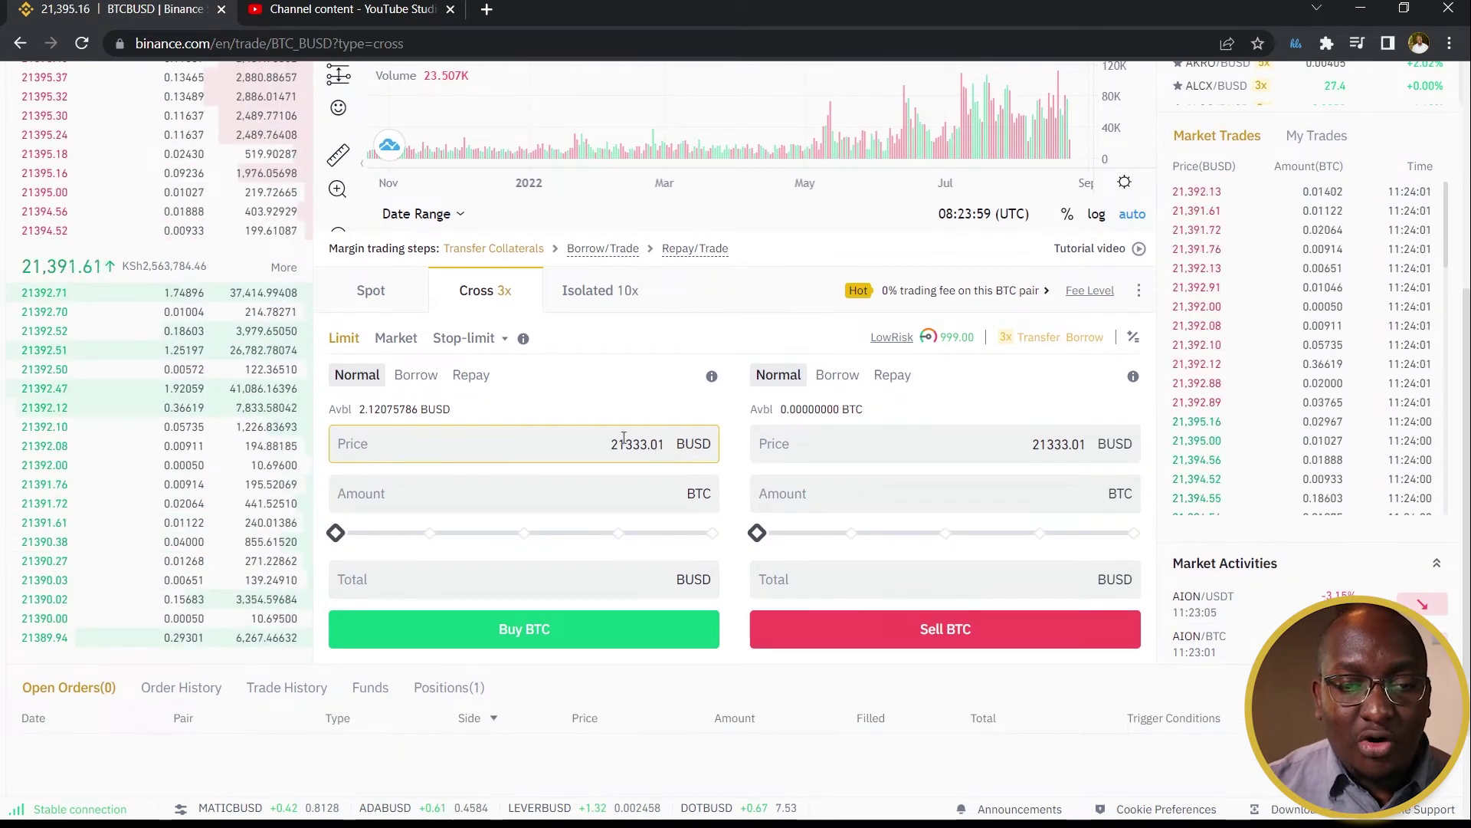
{"action": "left_click", "coordinate": [430, 533]}
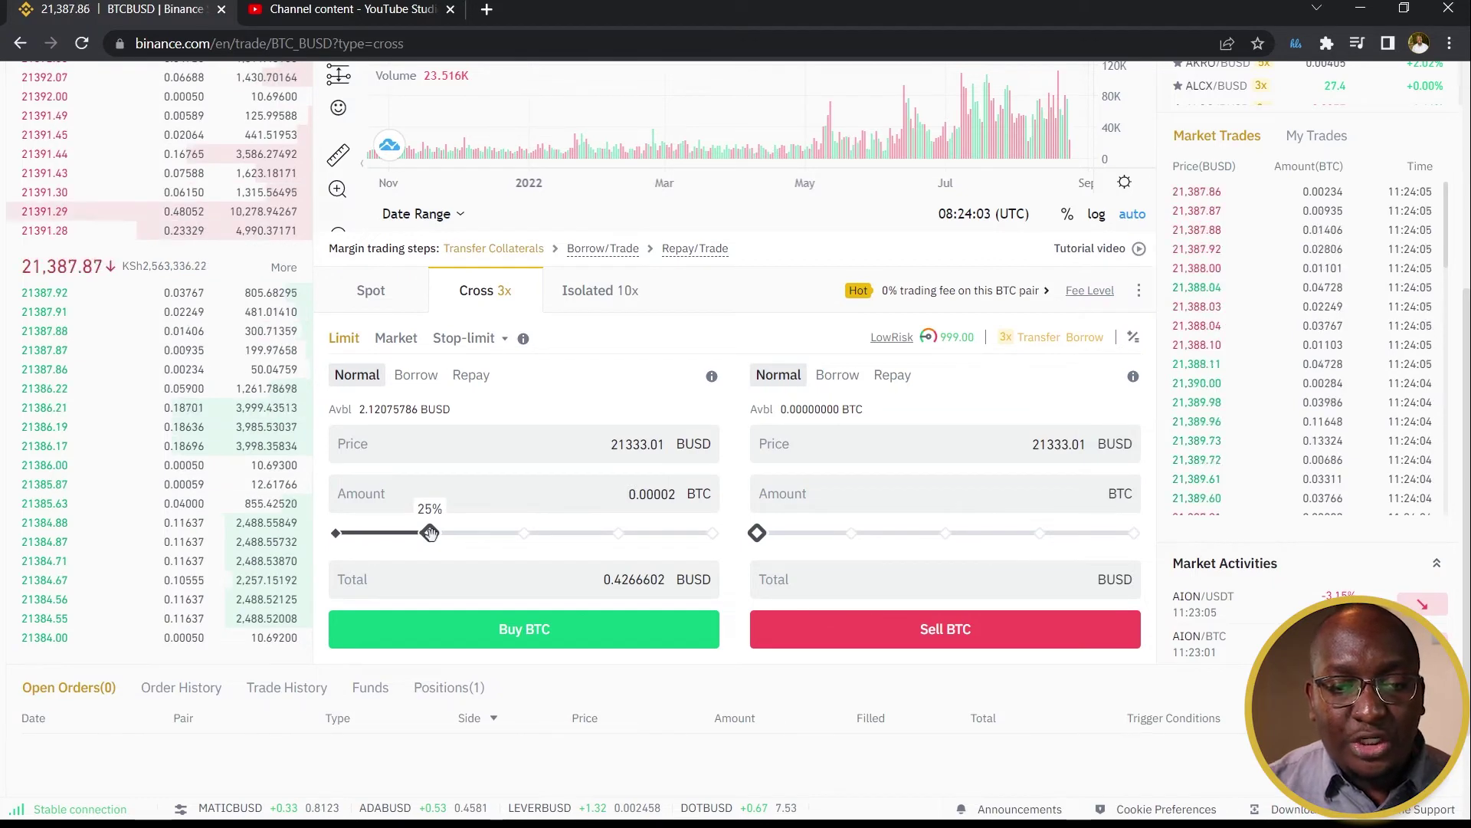
{"action": "left_click", "coordinate": [547, 636]}
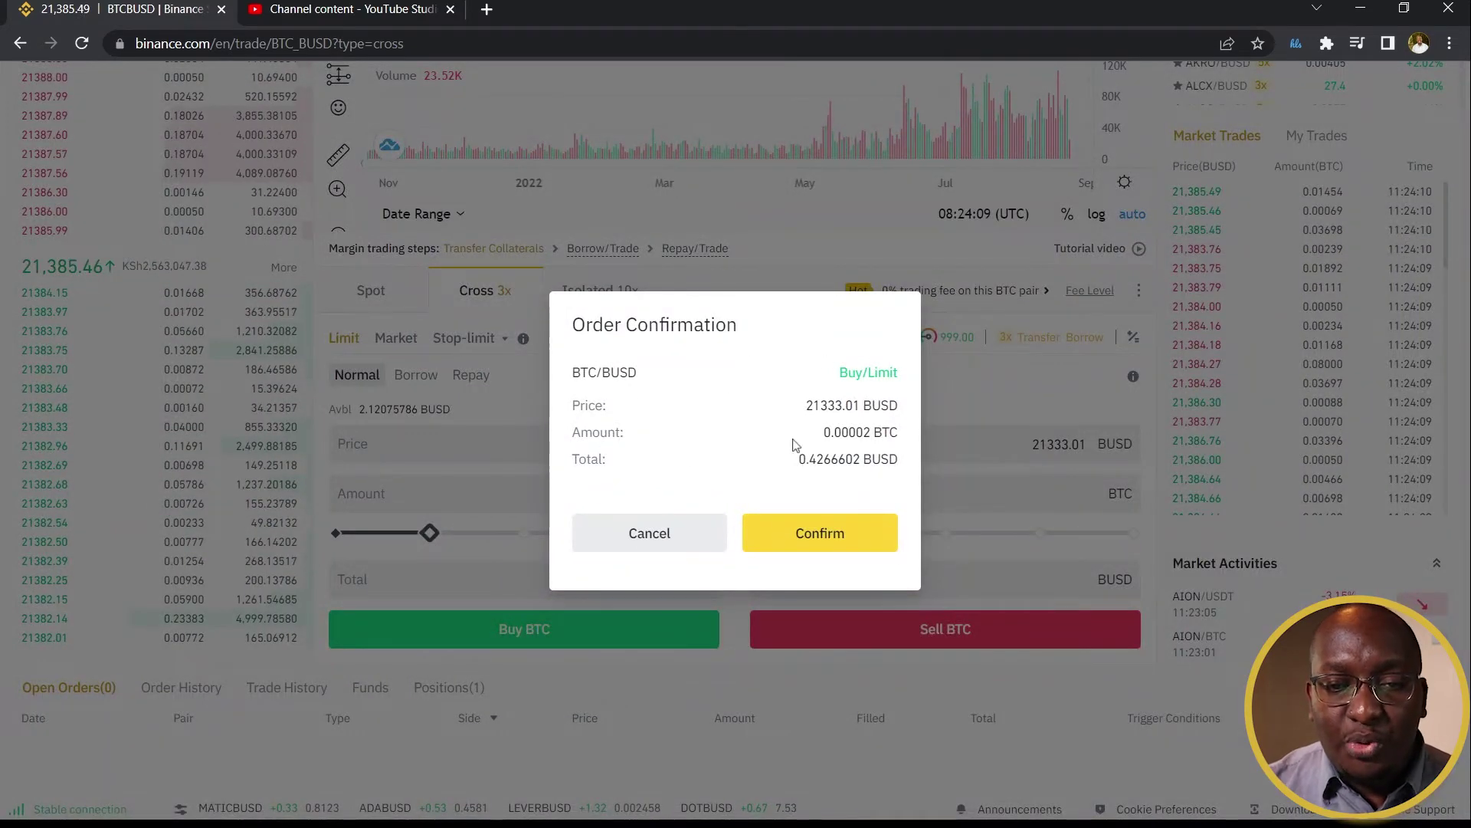
{"action": "left_click", "coordinate": [854, 541]}
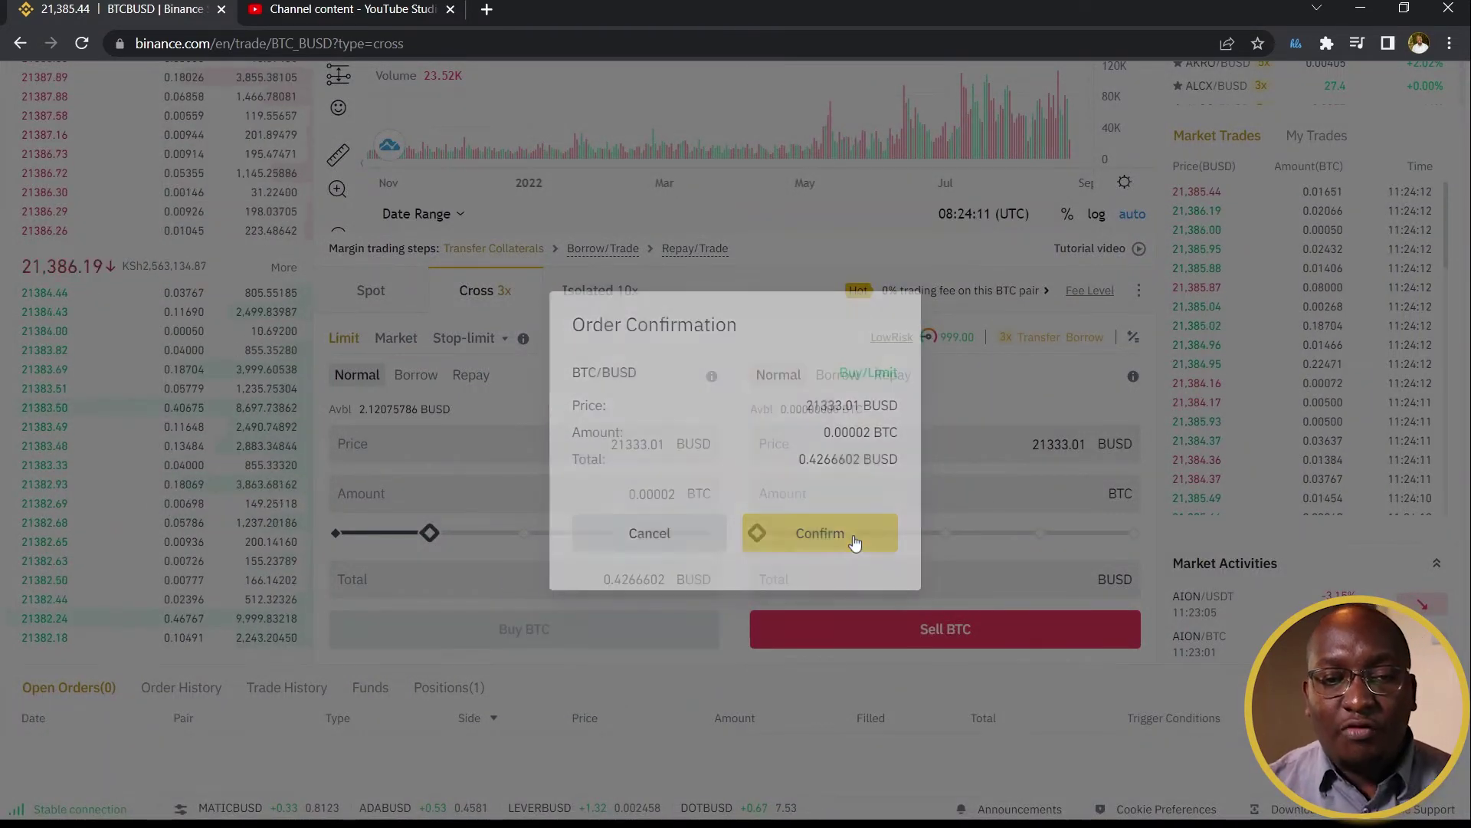
{"action": "scroll", "coordinate": [613, 383], "scroll_direction": "down", "scroll_amount": 1}
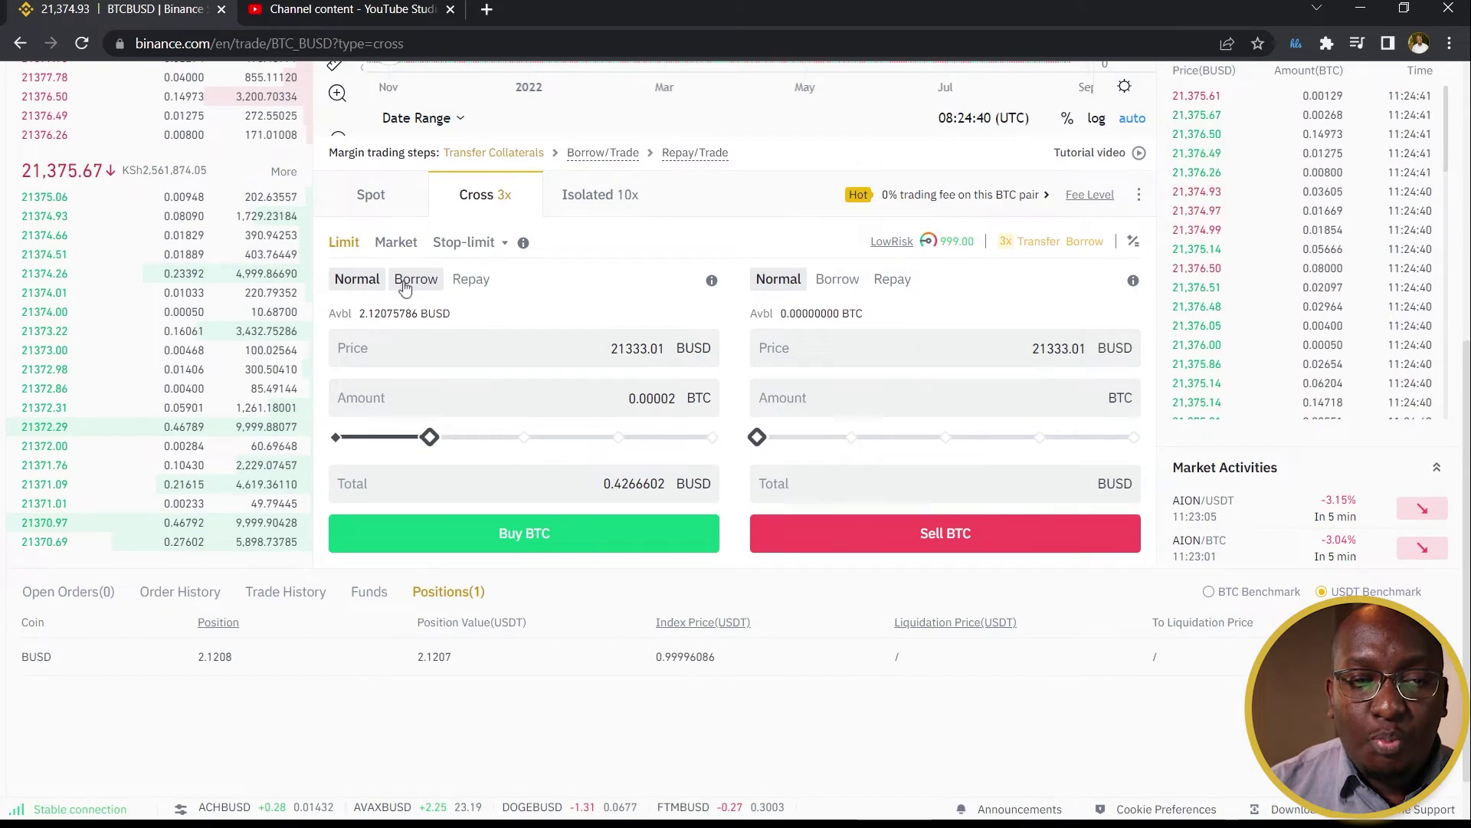
- Place an Isolated 10x limit buy in Borrow mode at 21333.01 BUSD for 50% of the available amount, 0.00050 BTC
{"action": "left_click", "coordinate": [406, 282]}
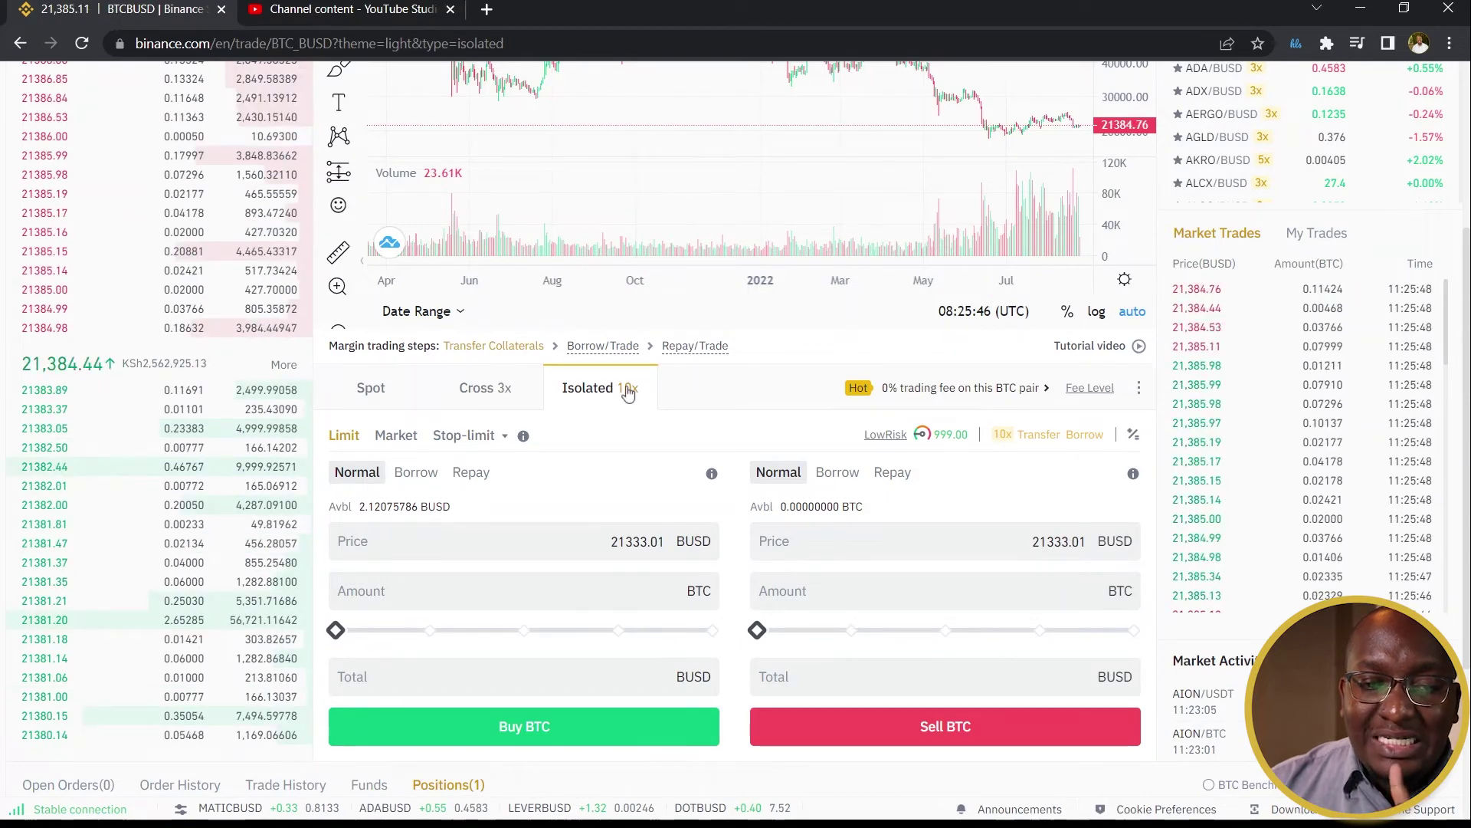
{"action": "left_click", "coordinate": [418, 476]}
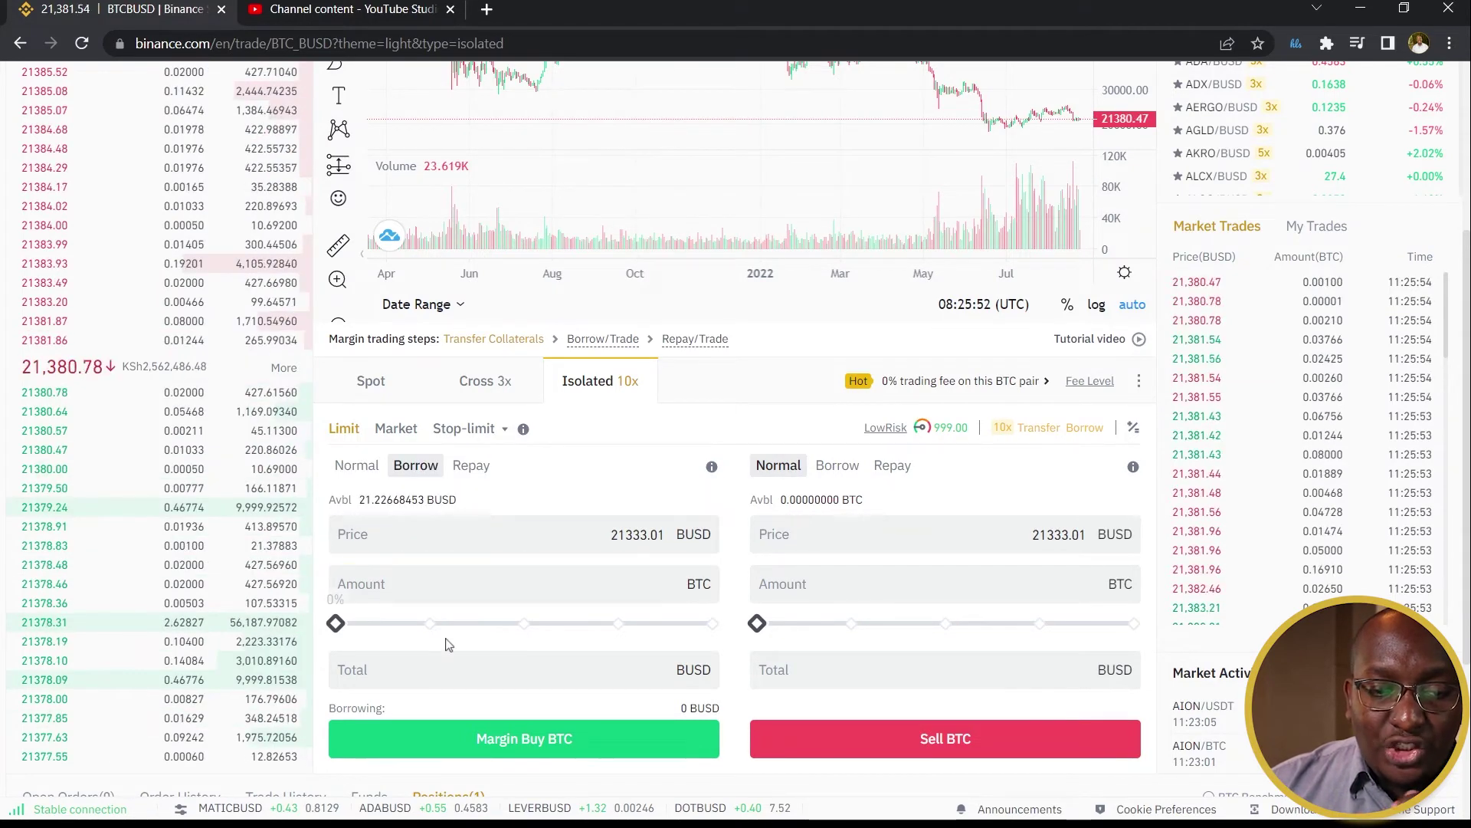
{"action": "left_click", "coordinate": [523, 623]}
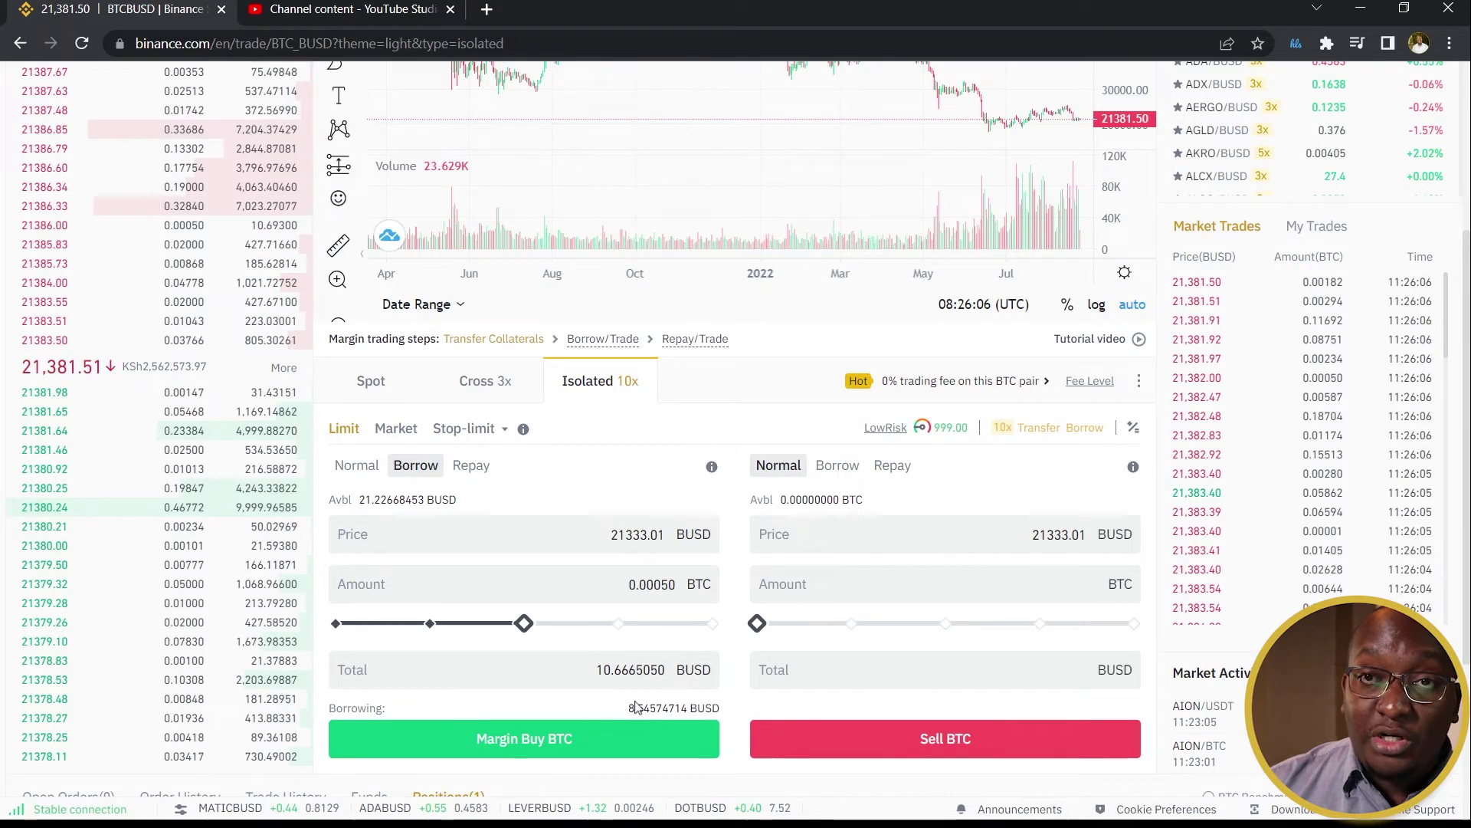
{"action": "left_click", "coordinate": [566, 735]}
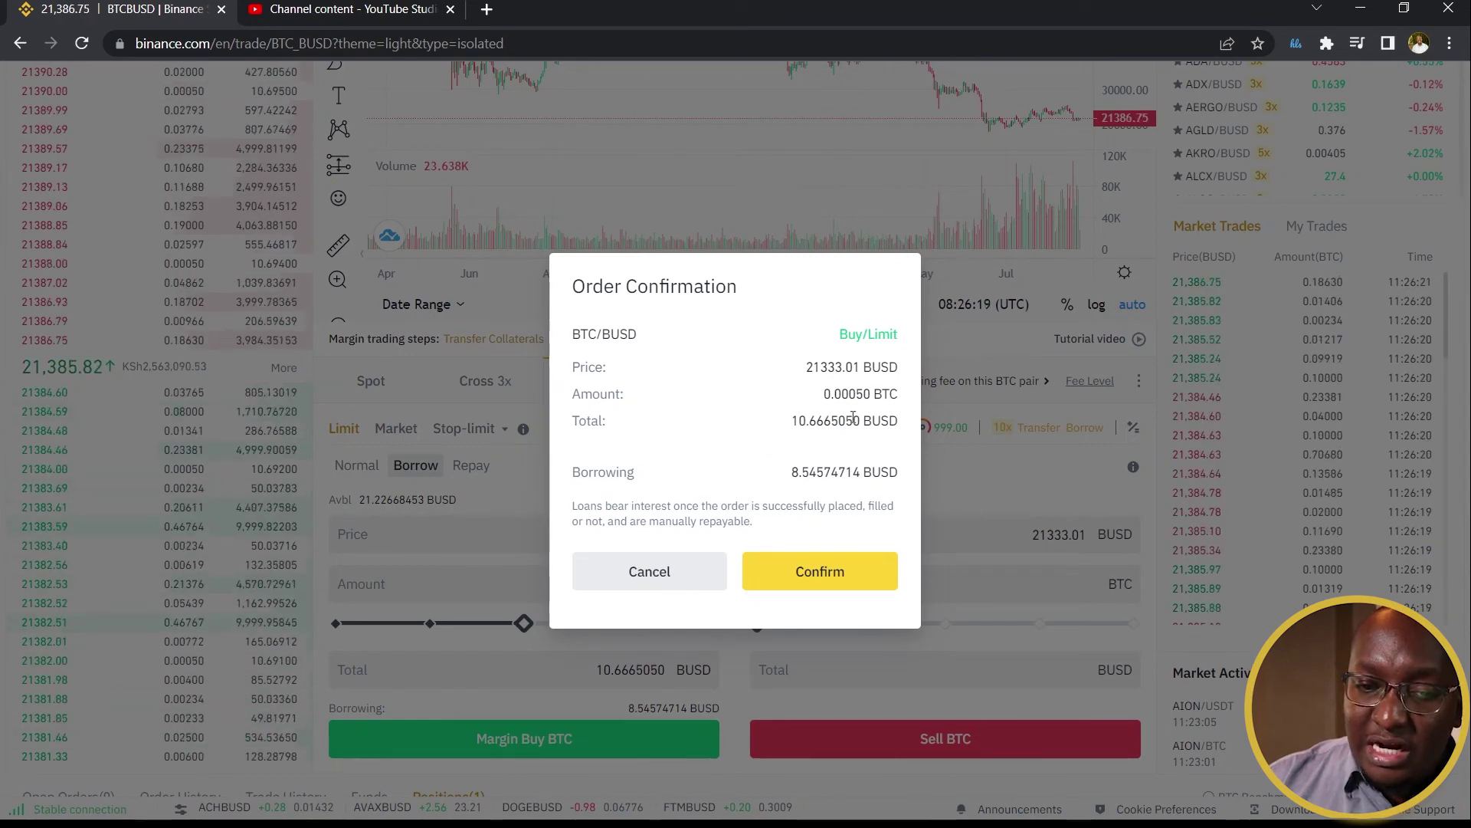
{"action": "left_click", "coordinate": [811, 576]}
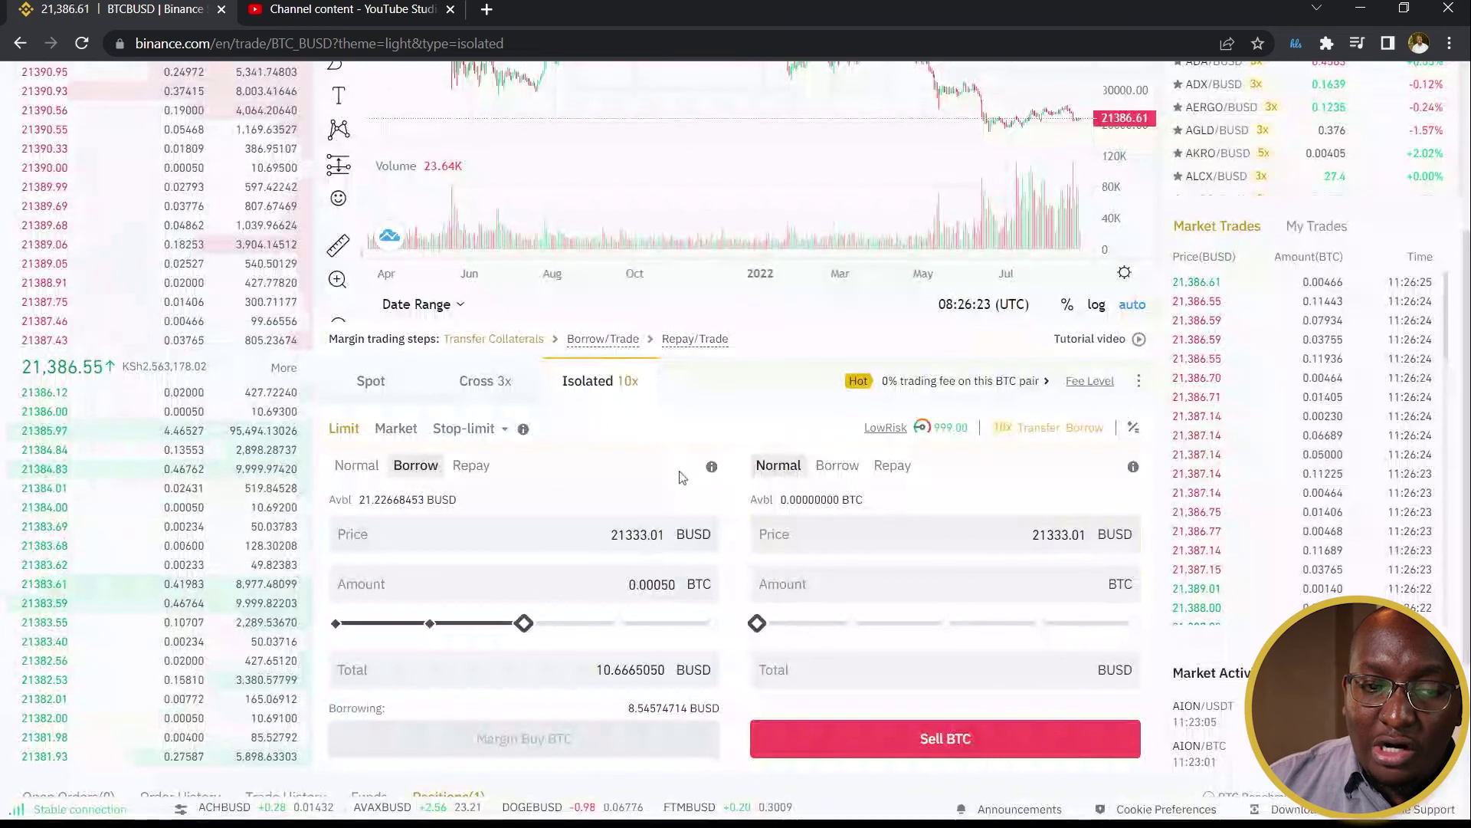
- Check the isolated margin positions below the order form and switch the buy order to Repay mode
{"action": "scroll", "coordinate": [371, 618], "scroll_direction": "down", "scroll_amount": 3}
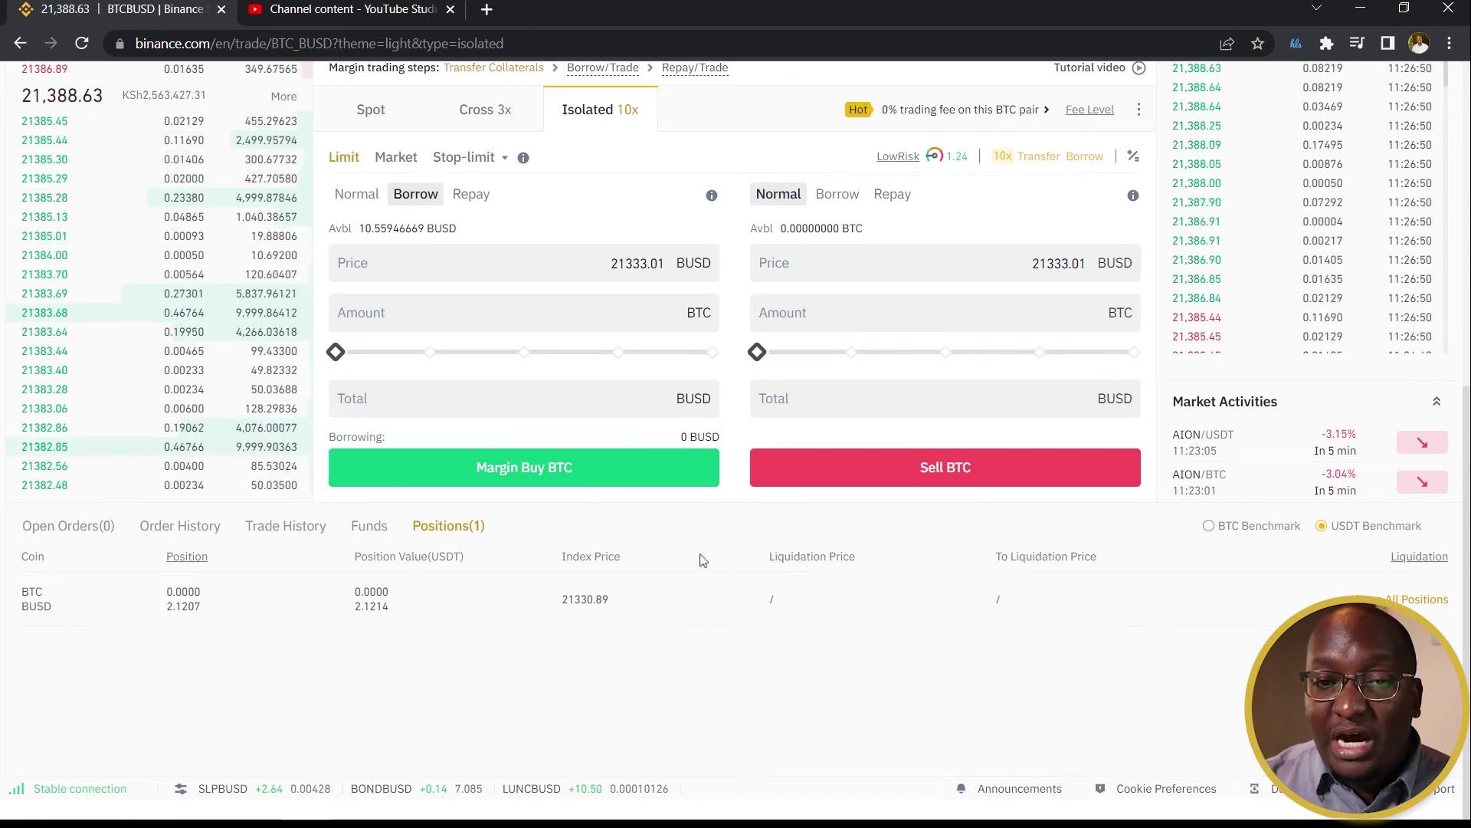
{"action": "scroll", "coordinate": [495, 385], "scroll_direction": "up", "scroll_amount": 4}
{"action": "scroll", "coordinate": [699, 560], "scroll_direction": "down", "scroll_amount": 3}
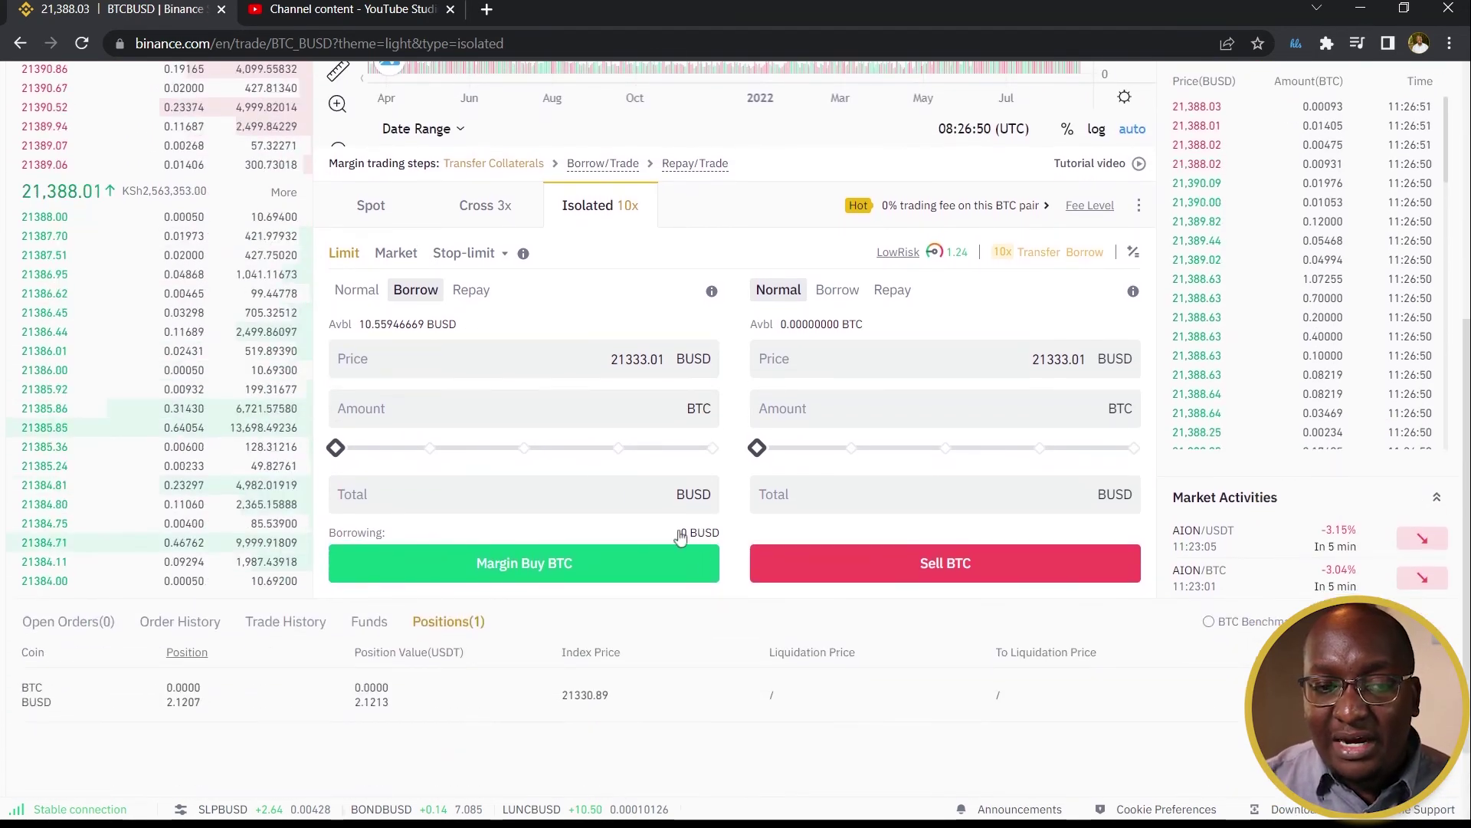
{"action": "left_click", "coordinate": [472, 296]}
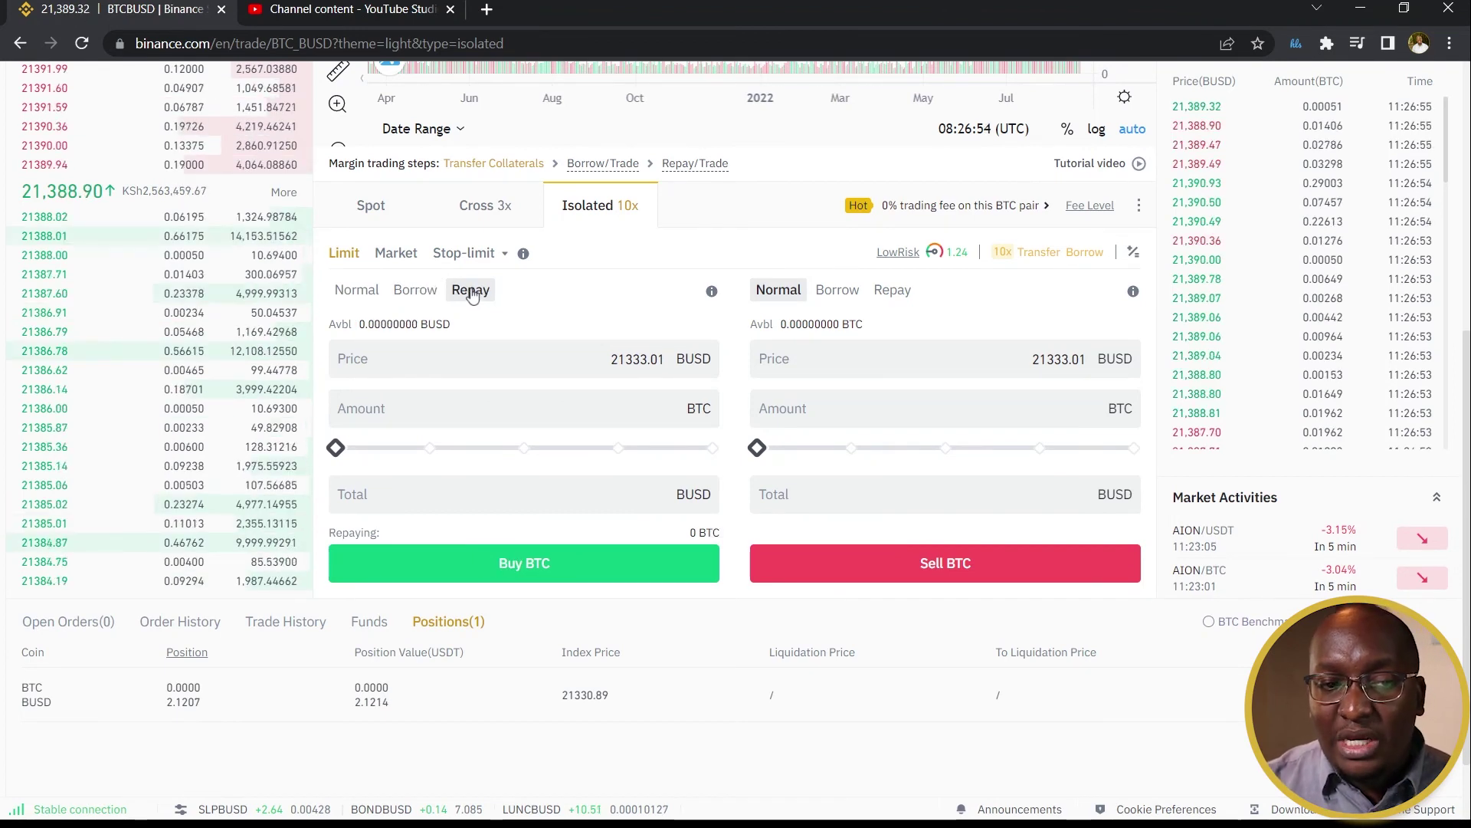